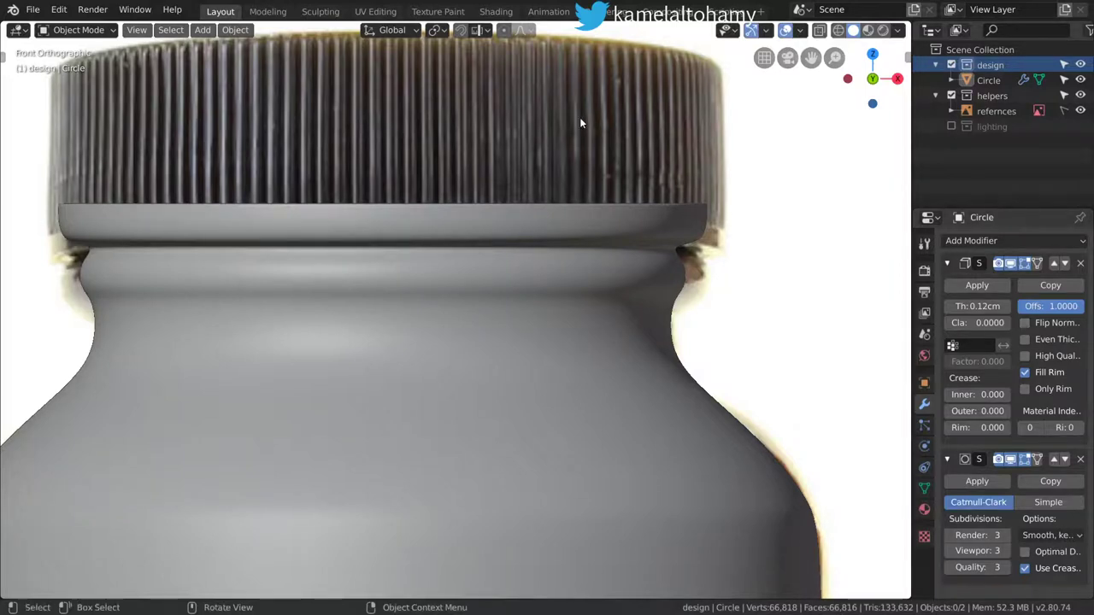
Frame the bottle's neck from above and enter Edit Mode on the bottle.
click(553, 125)
scroll(547, 137, down, 2)
shift+middle_drag(542, 149, 560, 169)
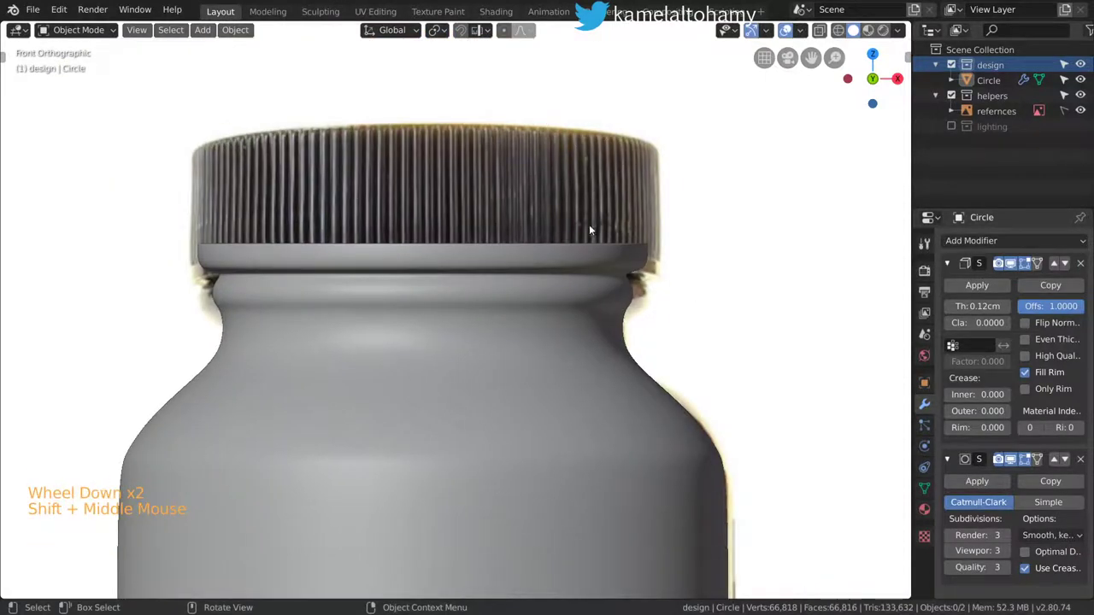
key(shift+a)
key(Escape)
middle_drag(501, 211, 533, 305)
key(Tab)
key(shift+s)
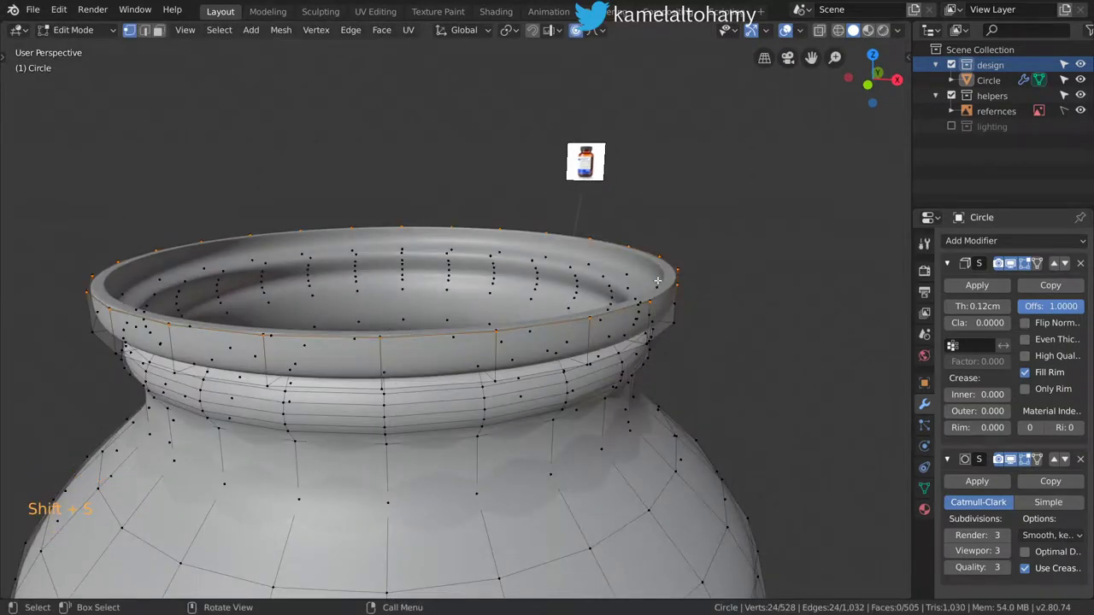
scroll(674, 246, down, 2)
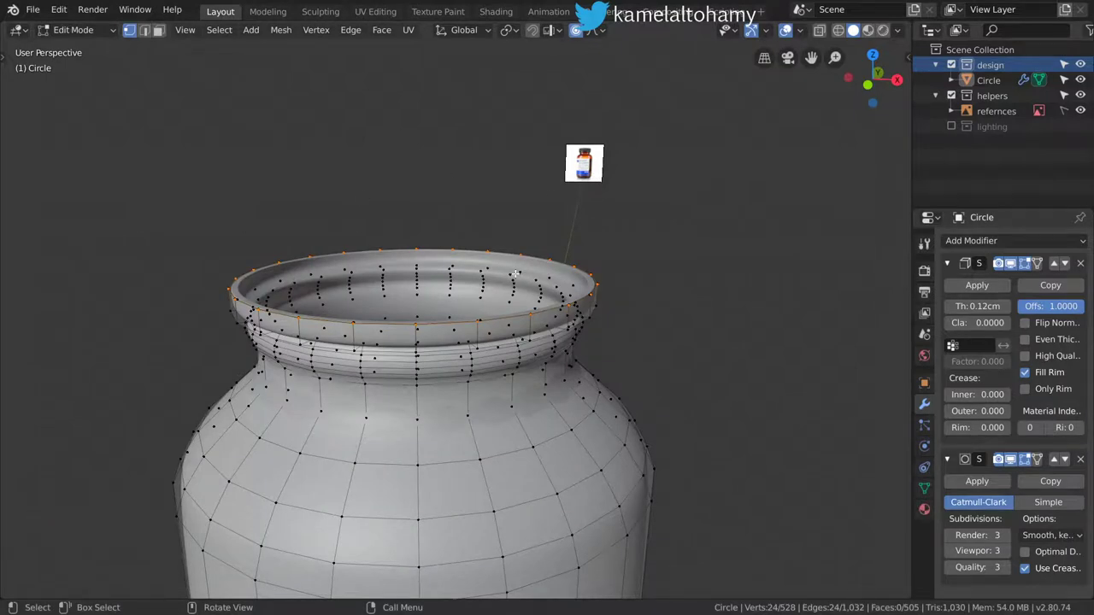
In wireframe view, select the top rim edge loop and snap the 3D cursor to its centre.
key(shift+z)
key(a)
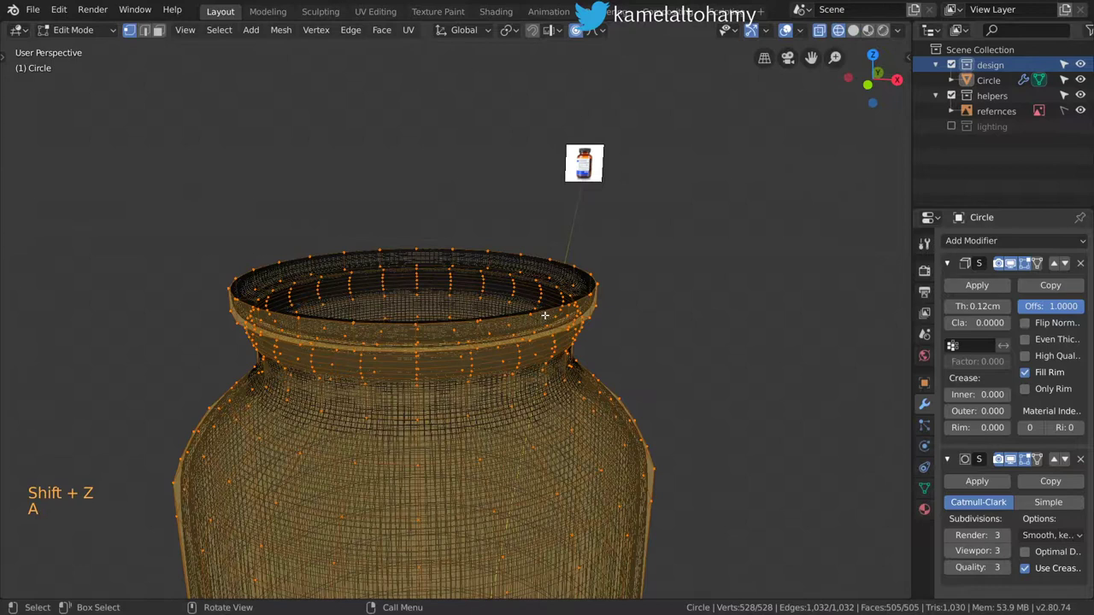
key(alt+a)
alt+click(547, 313)
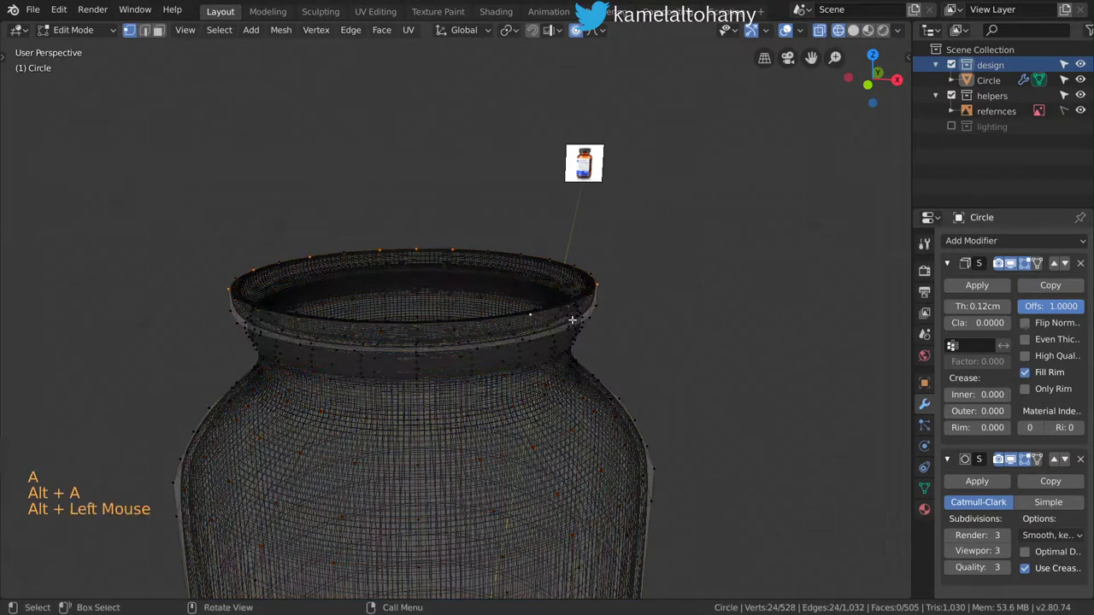
key(a)
key(alt+a)
alt+click(557, 309)
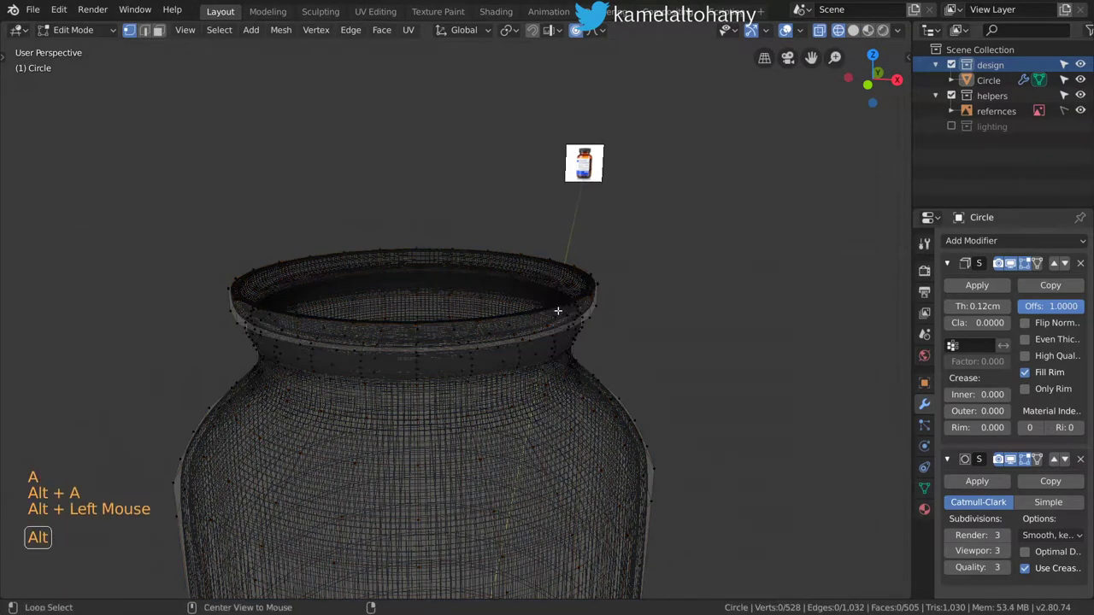
alt+click(557, 309)
key(shift+s)
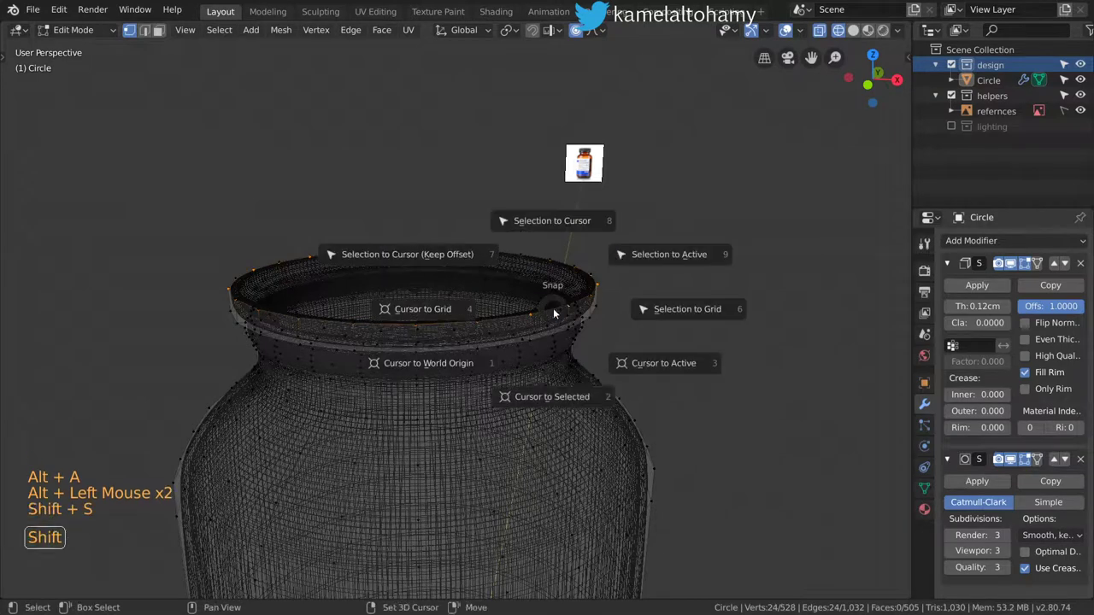
click(571, 396)
In Object Mode front view, add a circle mesh at the rim centre with 140 vertices.
key(Tab)
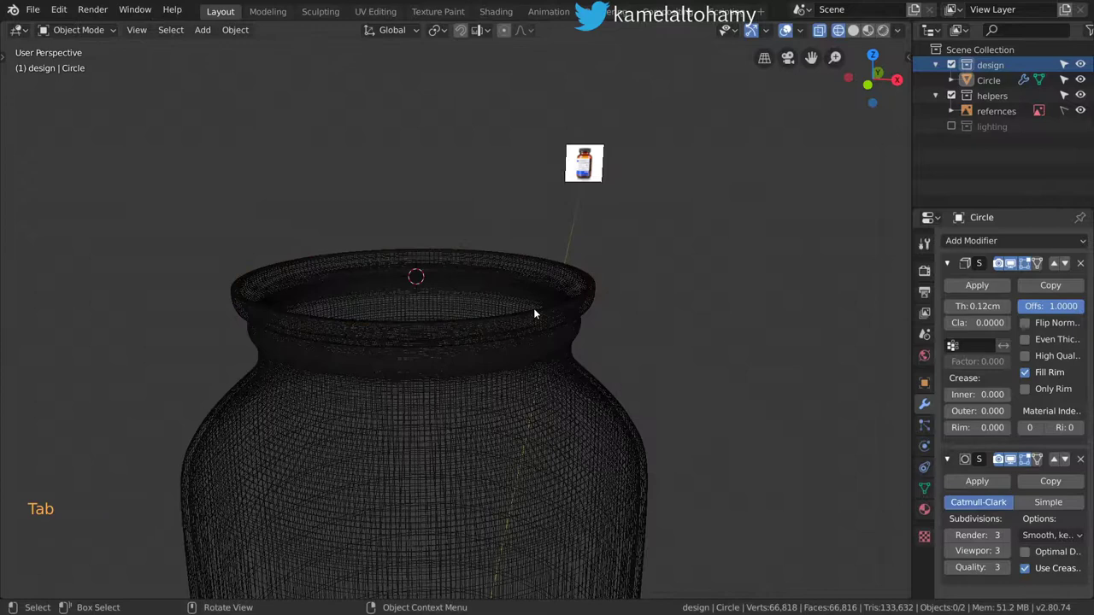
key(KP_1)
scroll(505, 256, up, 3)
key(shift+a)
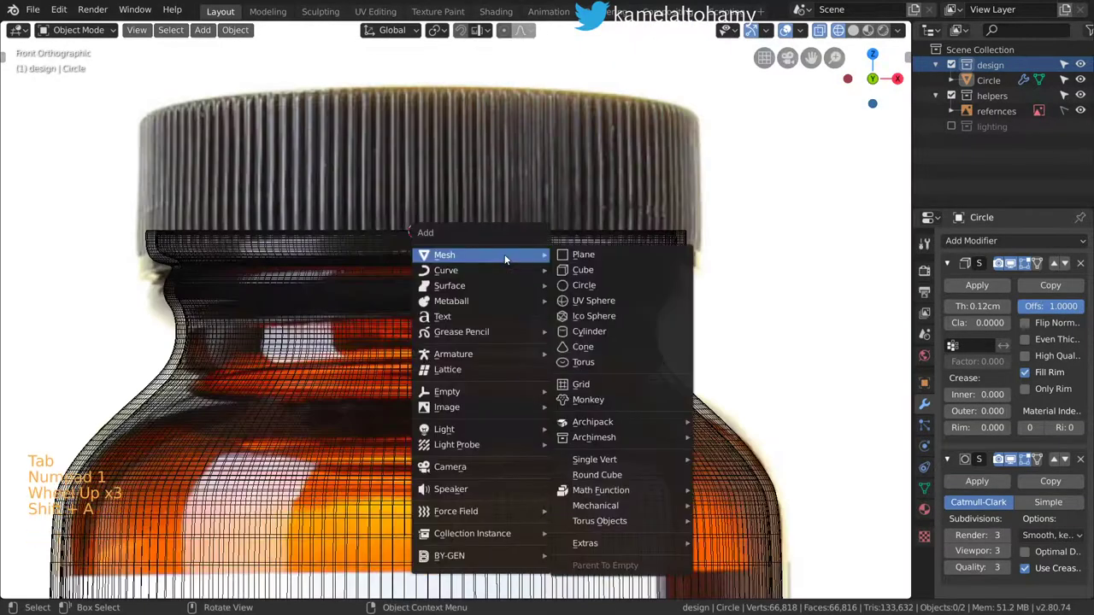
click(578, 287)
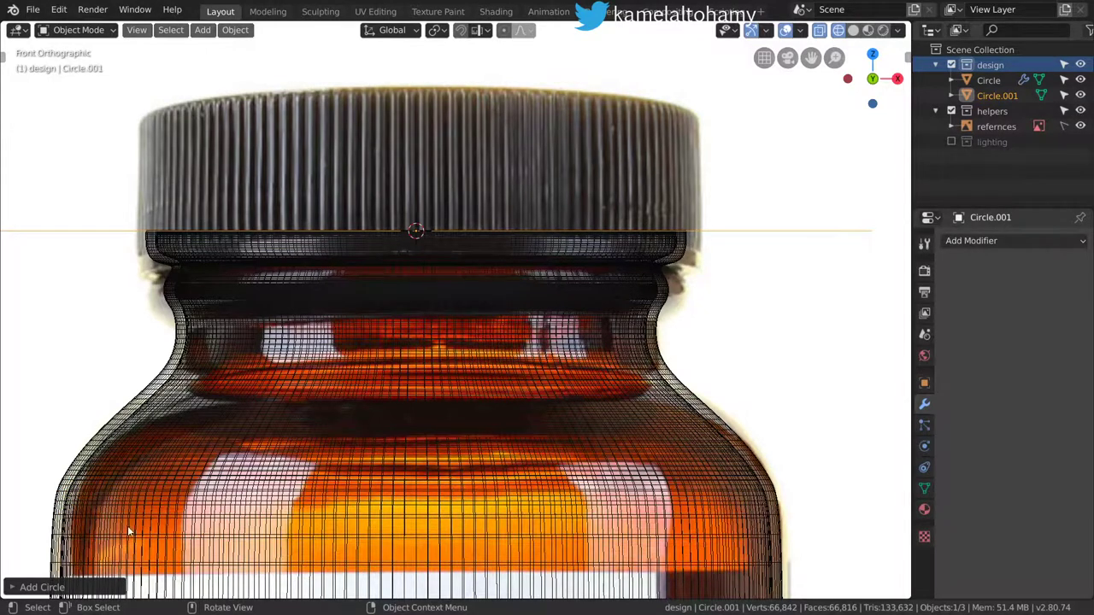
click(77, 588)
click(161, 420)
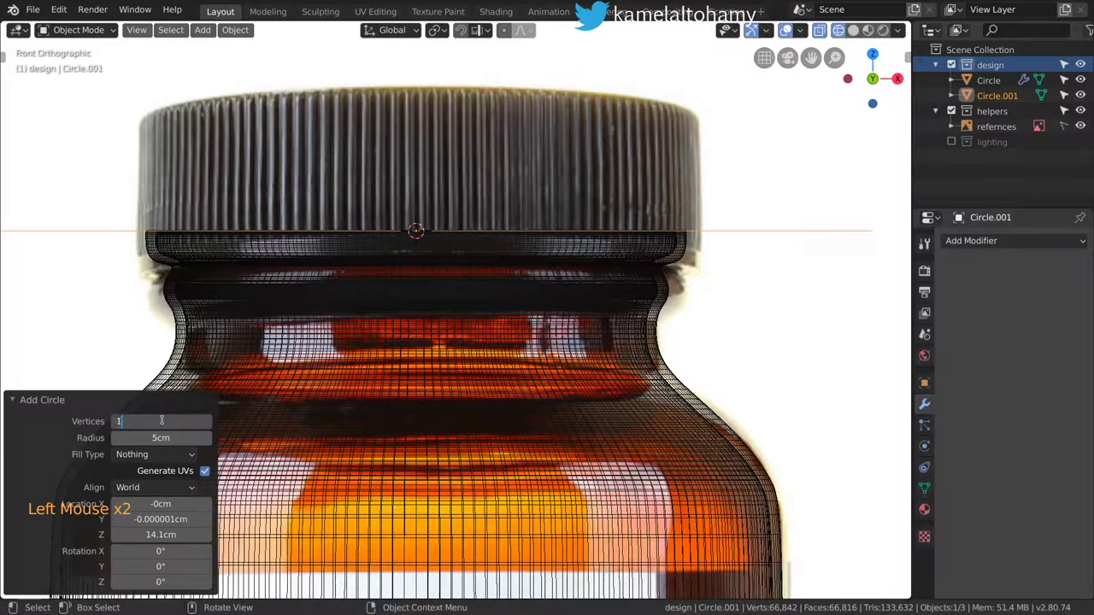
key(Return)
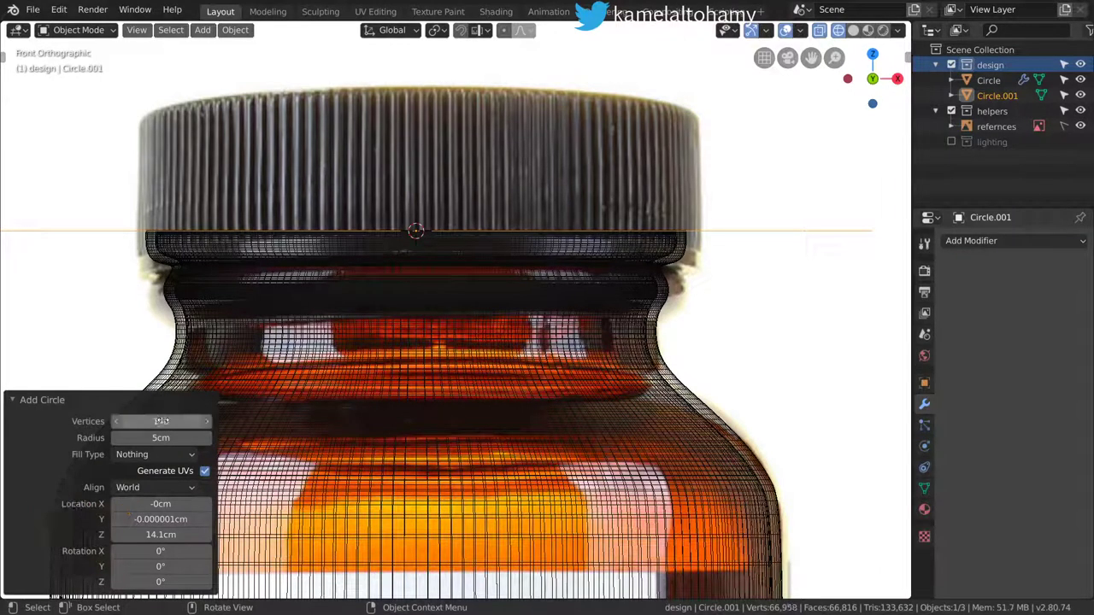
click(158, 402)
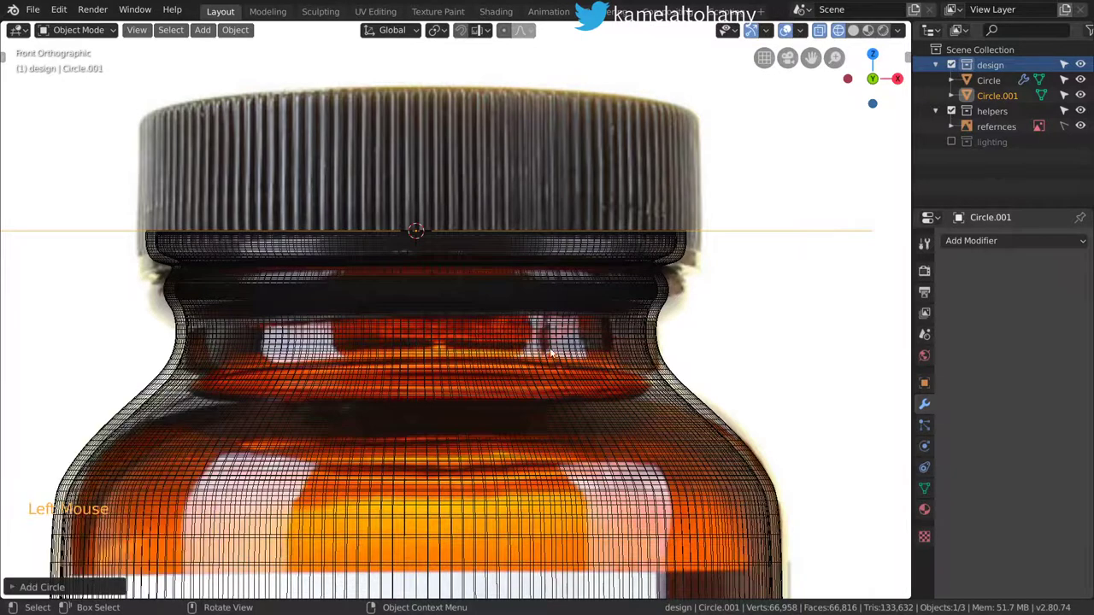
Scale the new circle to match the cap's width.
key(s)
mouse_move(595, 321)
key(s)
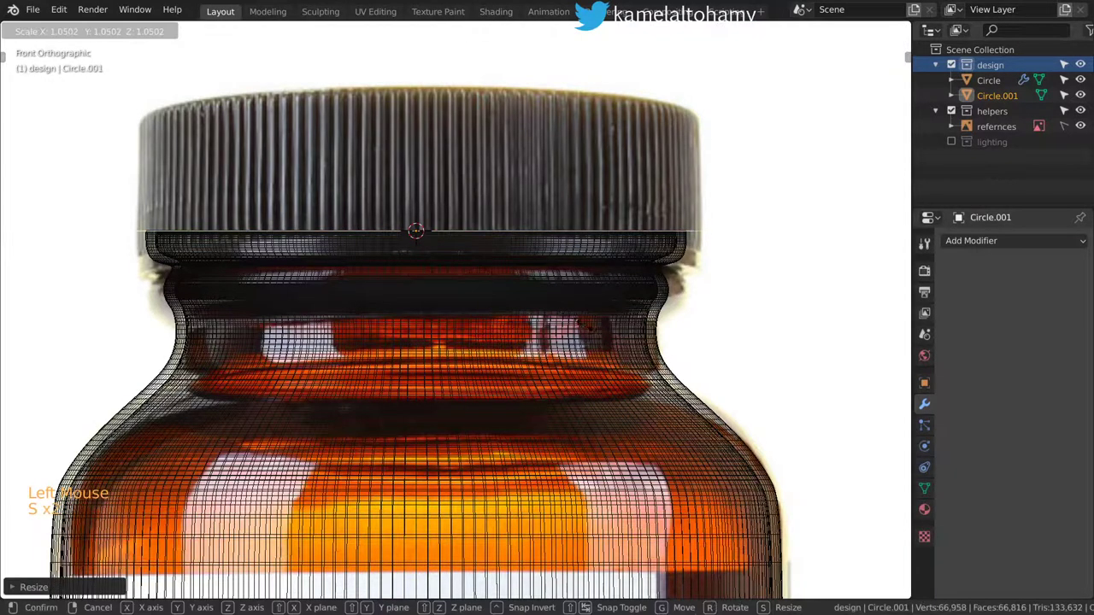
click(592, 333)
Extrude the circle straight up along Z to the cap's top height.
key(Tab)
key(e)
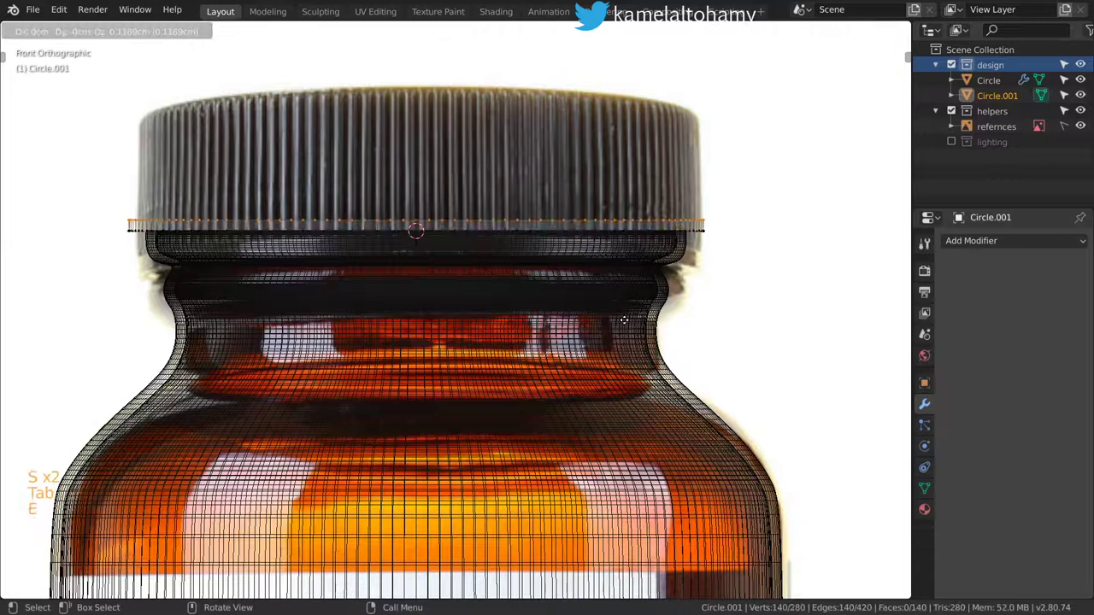
key(z)
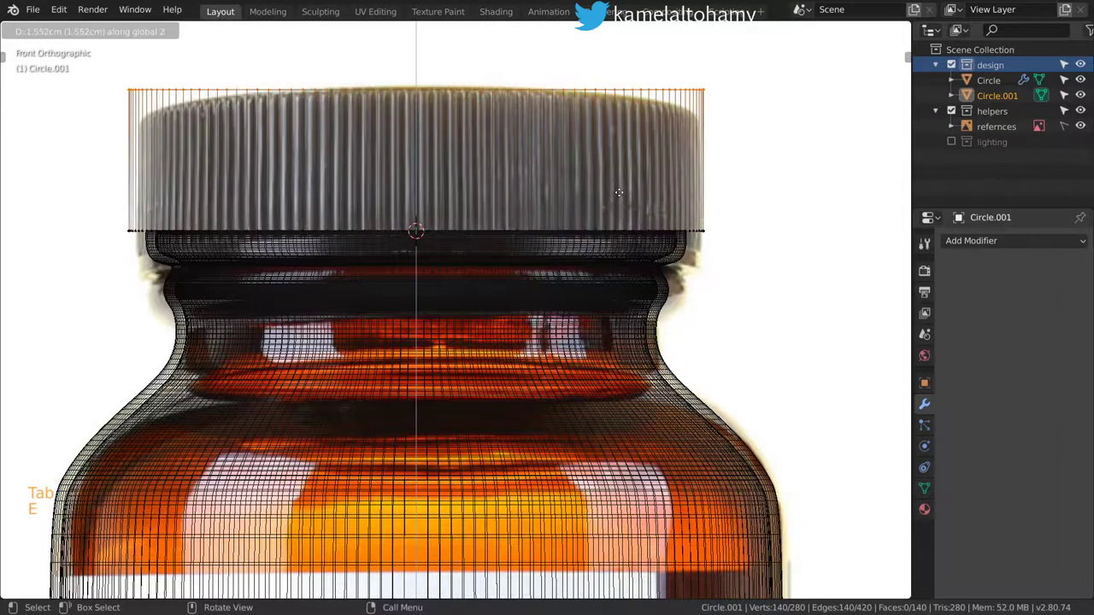
key(shift)
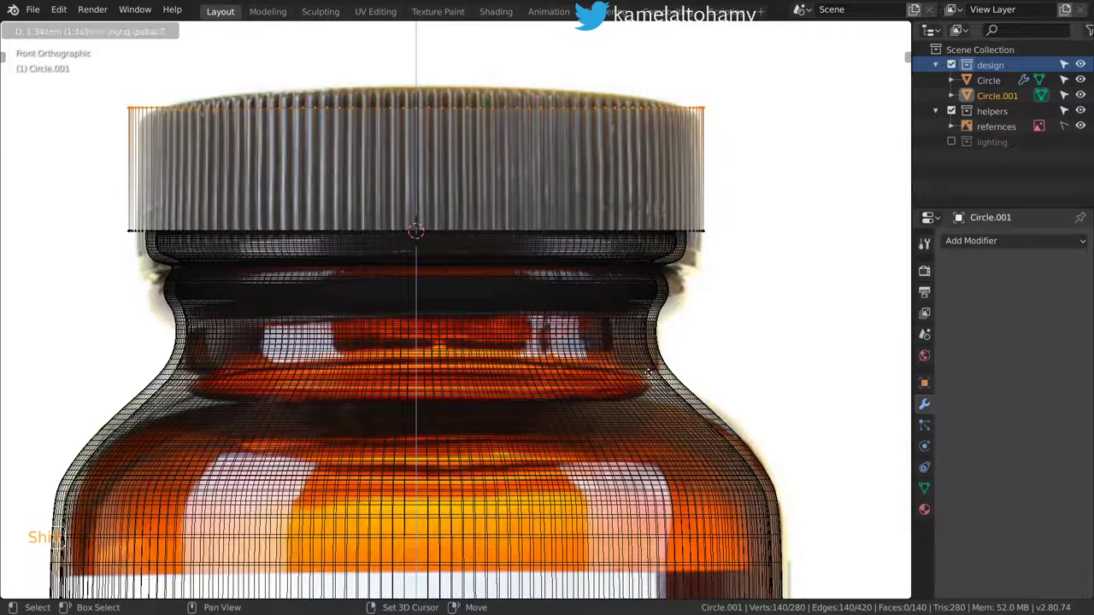
click(648, 375)
With proportional editing off, lower the whole ring slightly along Z.
key(a)
key(g)
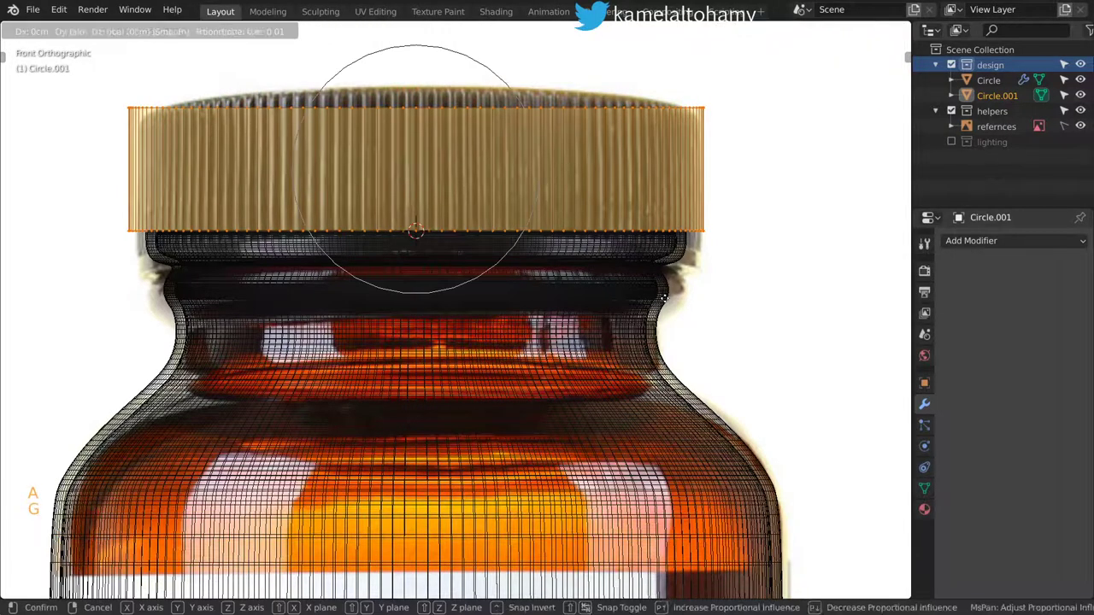
right_click(665, 344)
key(o)
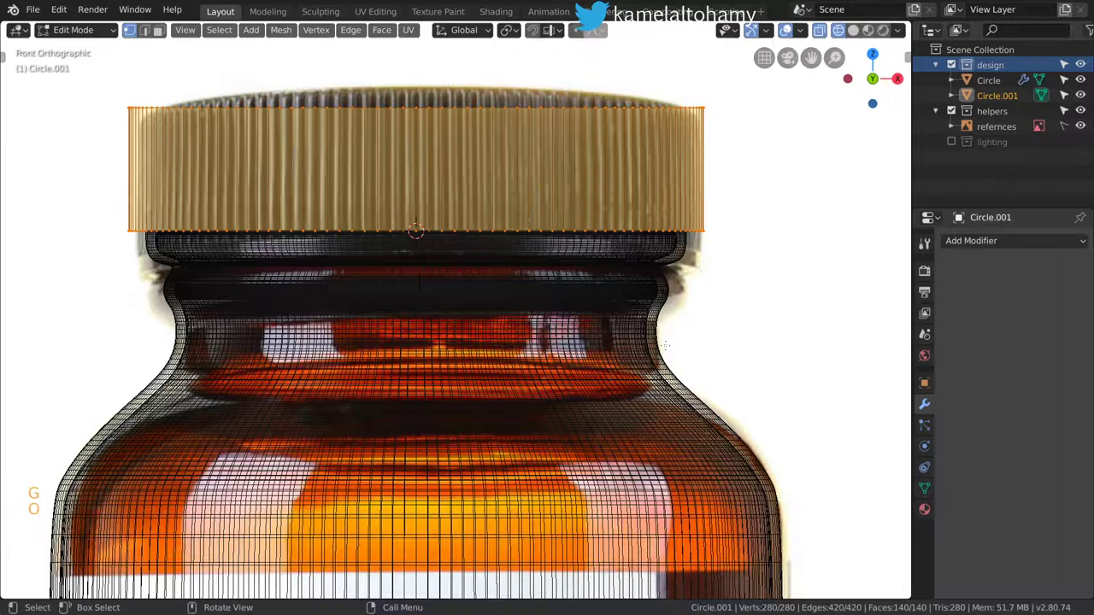
key(g)
middle_click(666, 360)
key(shift)
click(668, 386)
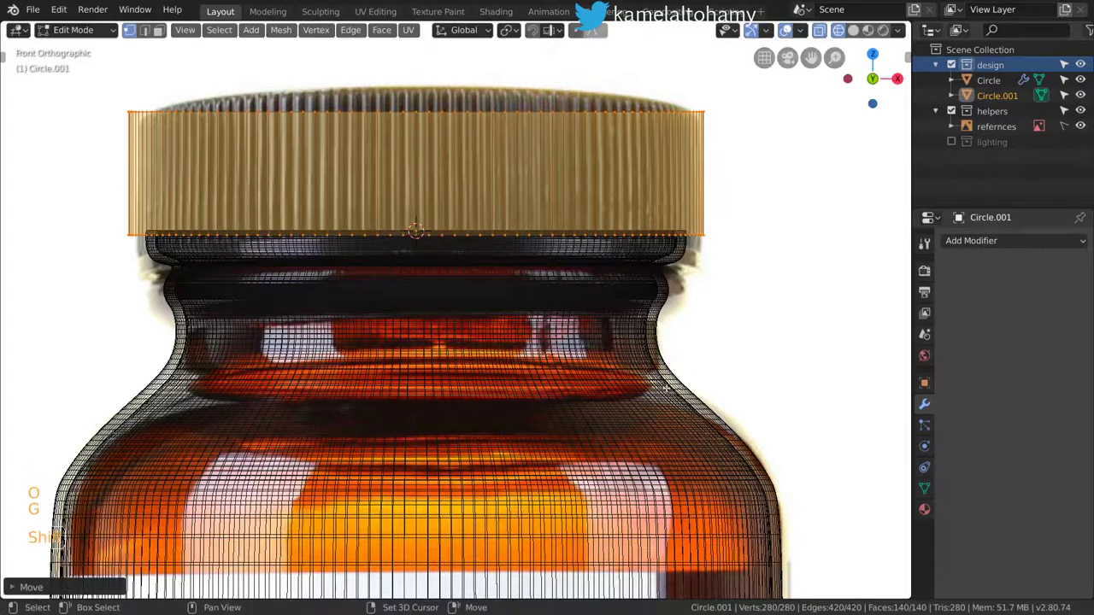
Orbit into perspective and switch the viewport to solid shading.
scroll(656, 167, up, 2)
mouse_move(655, 169)
shift+middle_down()
mouse_move(664, 237)
mouse_move(647, 293)
shift+middle_up()
scroll(664, 248, down, 4)
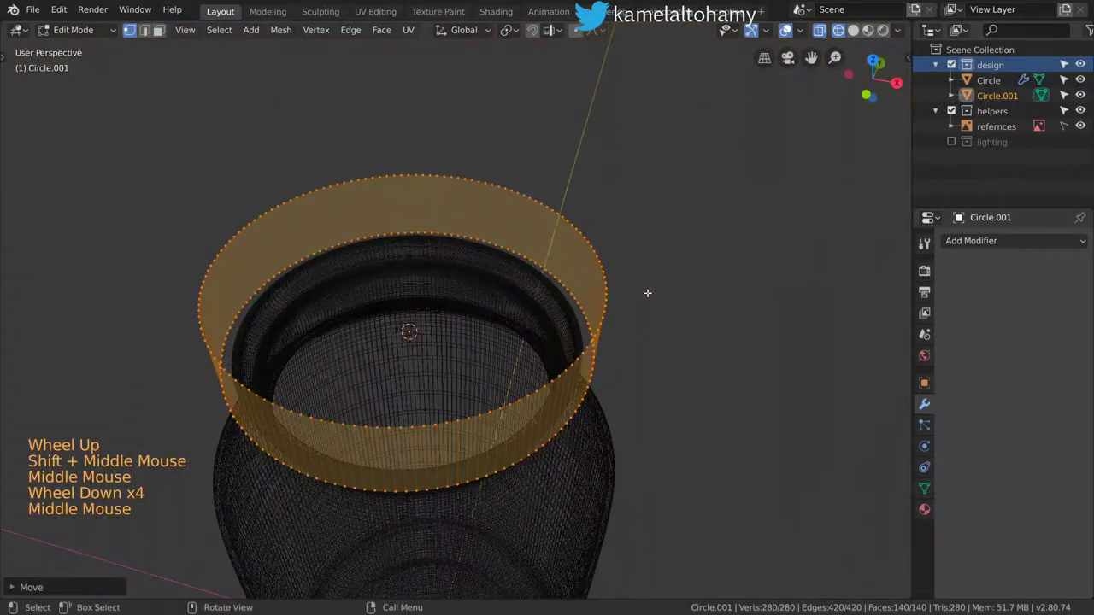
middle_click(647, 293)
key(z)
click(742, 335)
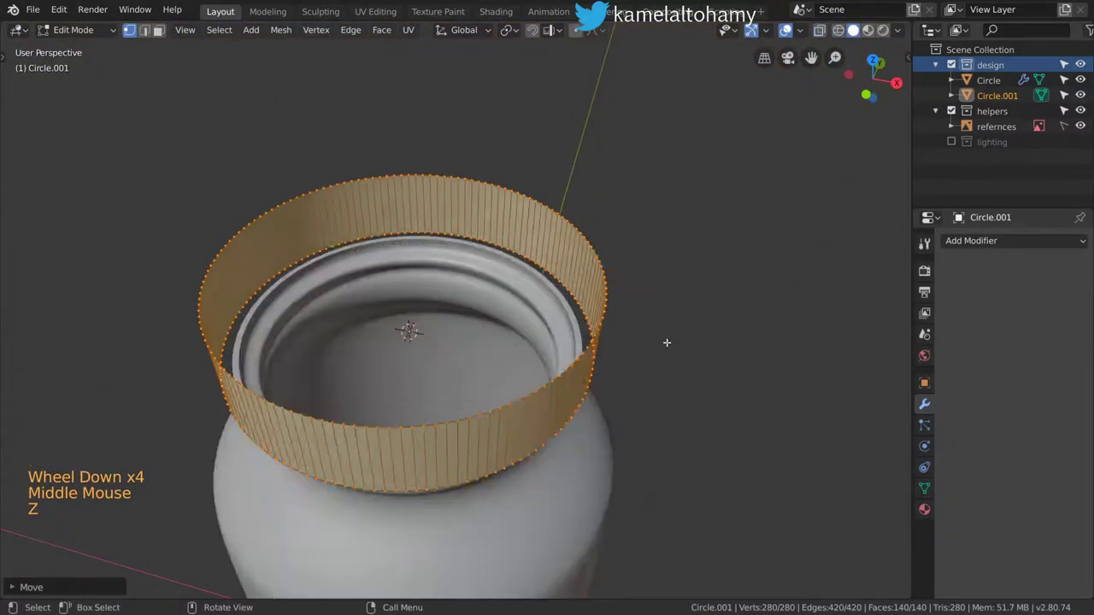
middle_drag(667, 341, 642, 303)
scroll(591, 326, up, 3)
Extrude and scale the top rim loop inward three times, then fill the centre.
alt+click(592, 326)
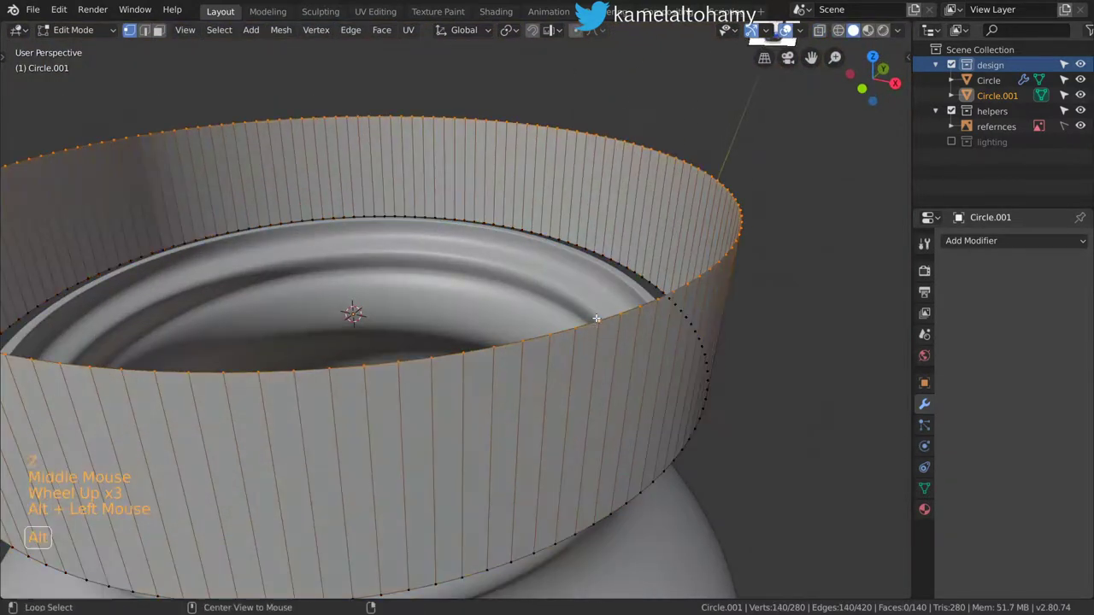
key(e)
key(s)
click(663, 352)
key(e)
key(s)
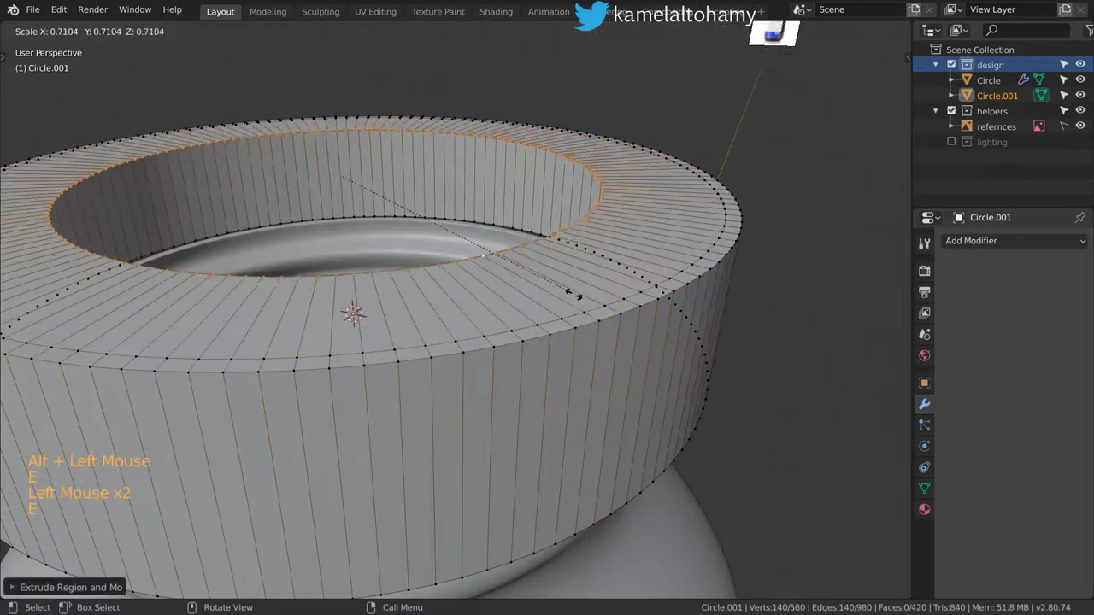
click(574, 296)
key(e)
key(s)
click(516, 272)
key(f)
Check the cap from the front in Object Mode, then resume editing its side wall.
scroll(531, 281, down, 3)
key(Tab)
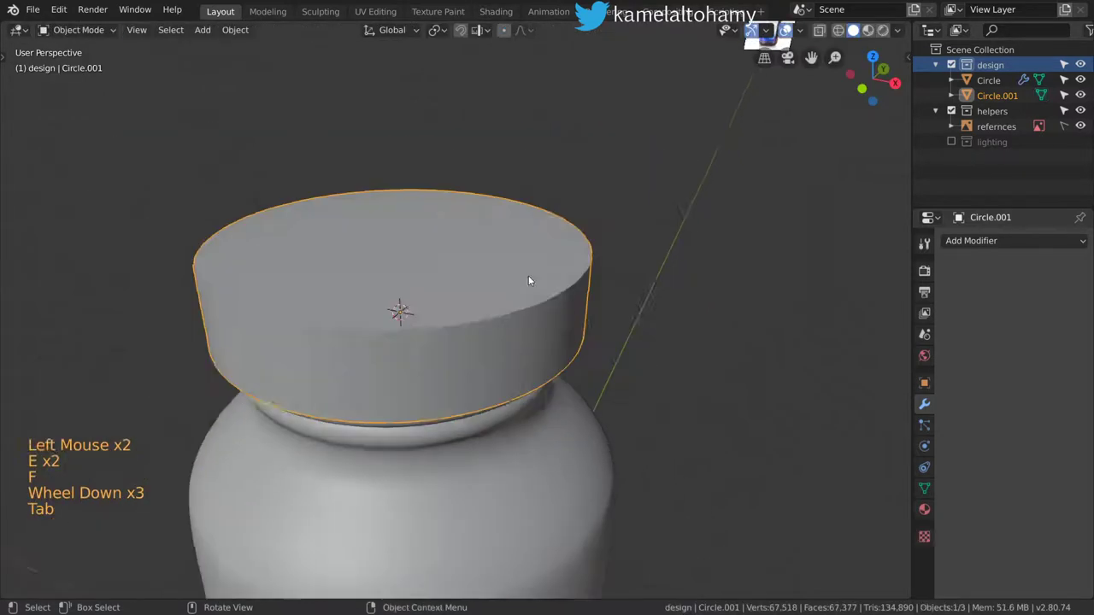
middle_drag(530, 282, 552, 279)
key(KP_1)
scroll(552, 279, up, 3)
key(Tab)
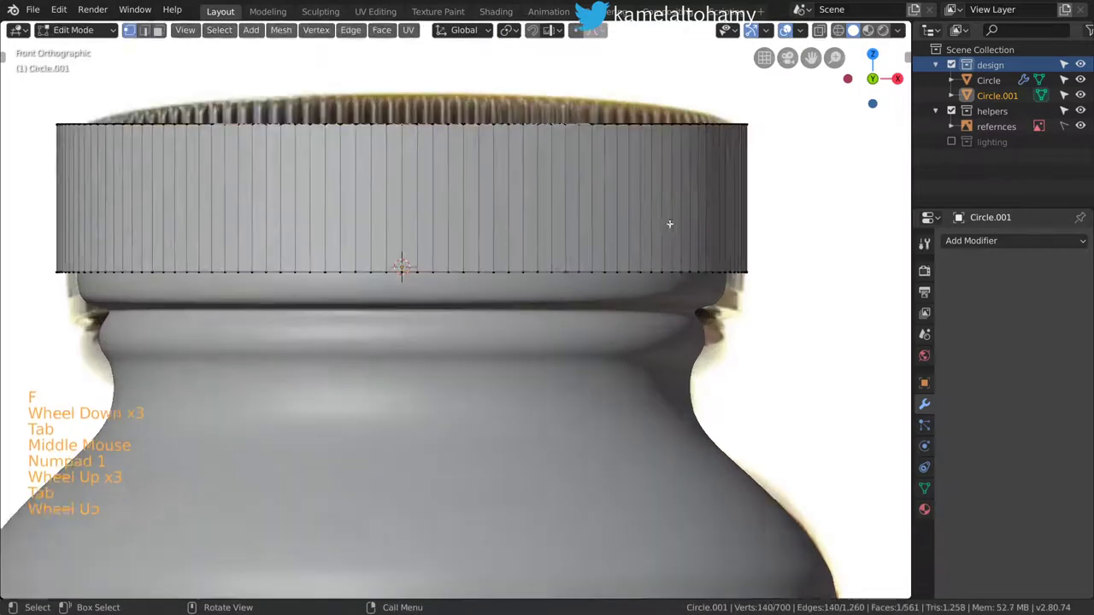
scroll(672, 224, up, 3)
shift+middle_drag(820, 222, 762, 320)
Add a horizontal loop cut slid up near the cap's top edge.
key(ctrl+r)
click(760, 318)
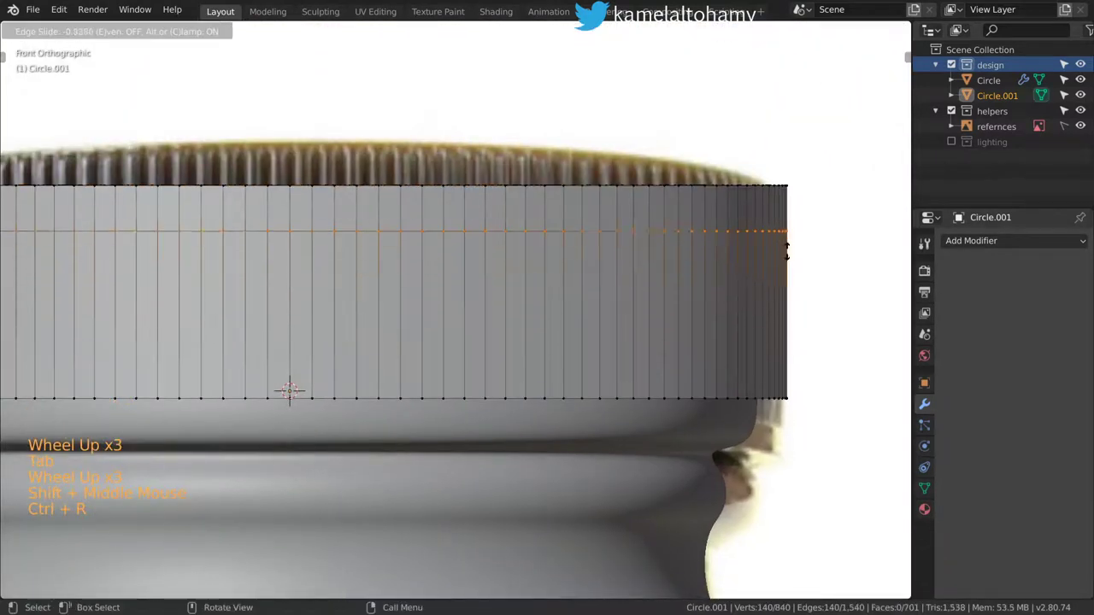
click(800, 186)
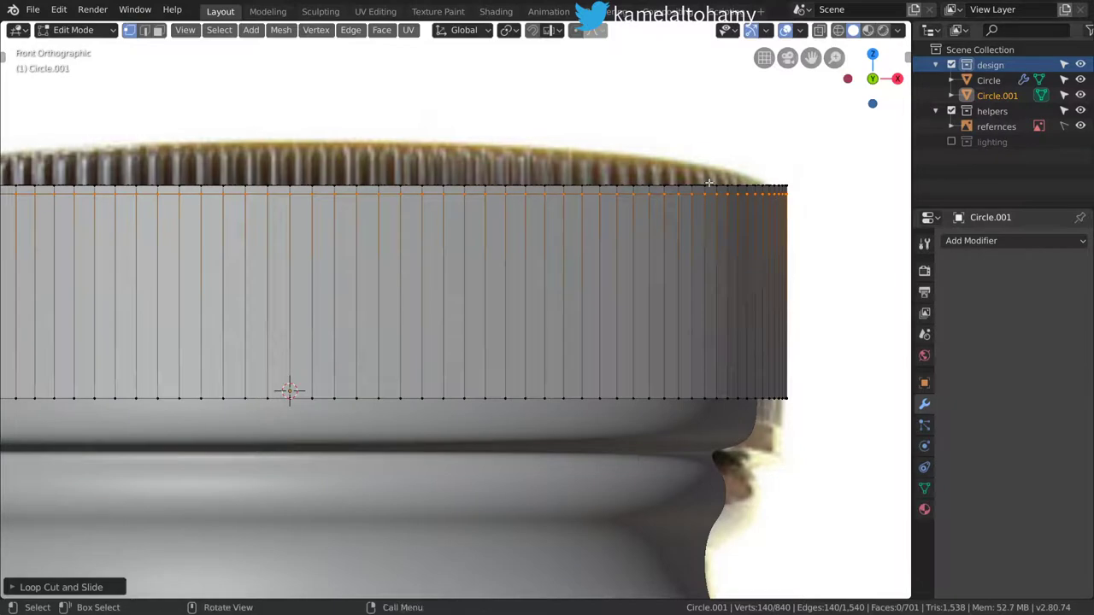
In local view, extrude and scale the bottom edge loop inward twice.
alt+click(458, 399)
alt+scroll(458, 399, down, 1)
scroll(458, 399, down, 2)
middle_drag(458, 398, 668, 379)
key(KP_Divide)
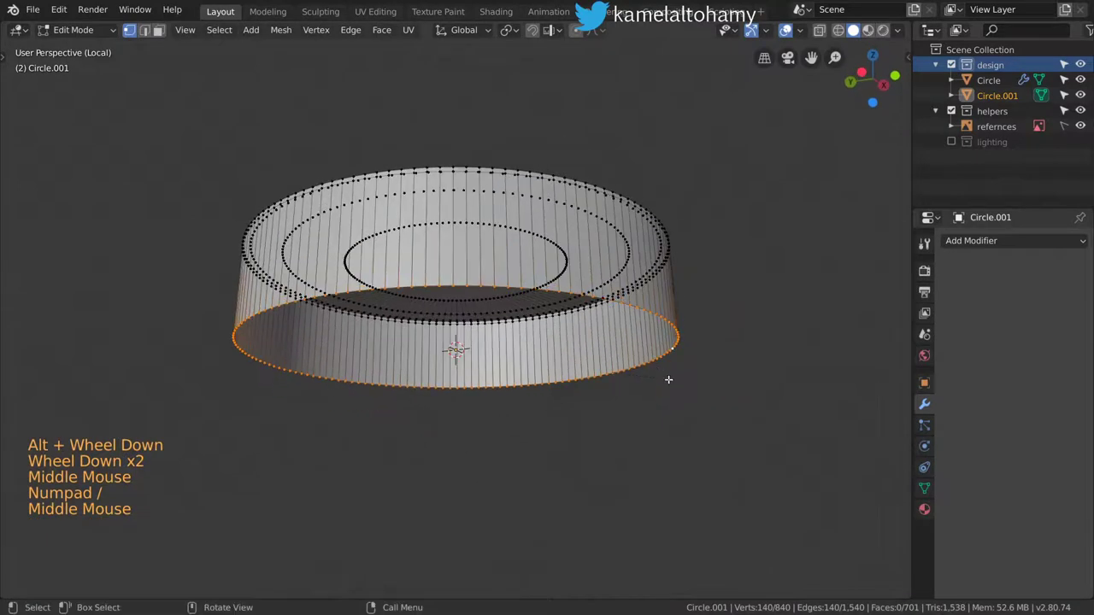
key(e)
key(s)
click(664, 371)
key(e)
key(s)
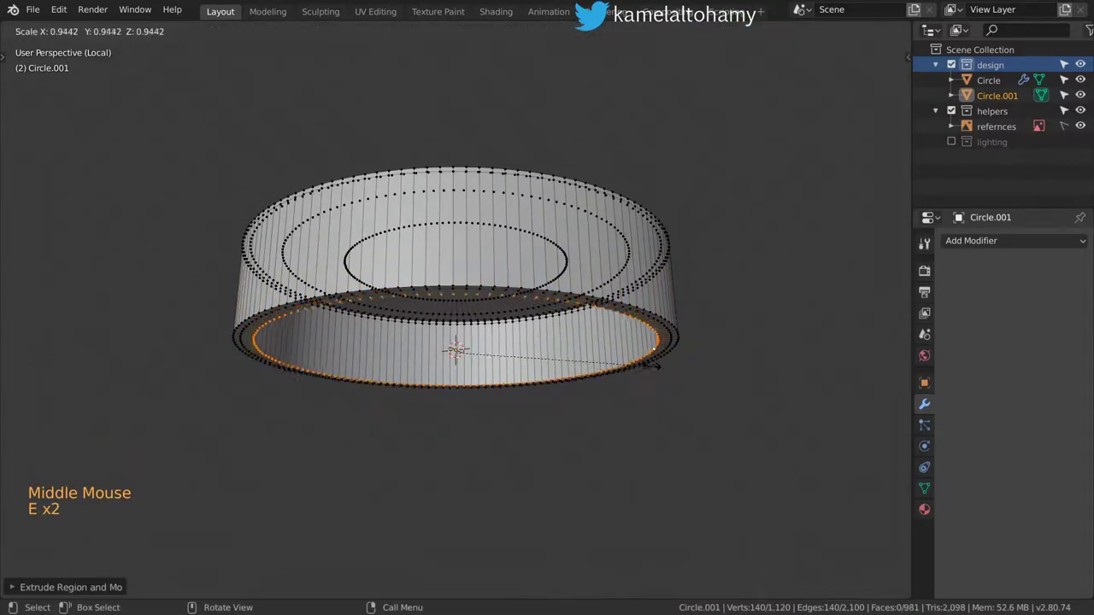
click(659, 368)
middle_drag(659, 367, 650, 346)
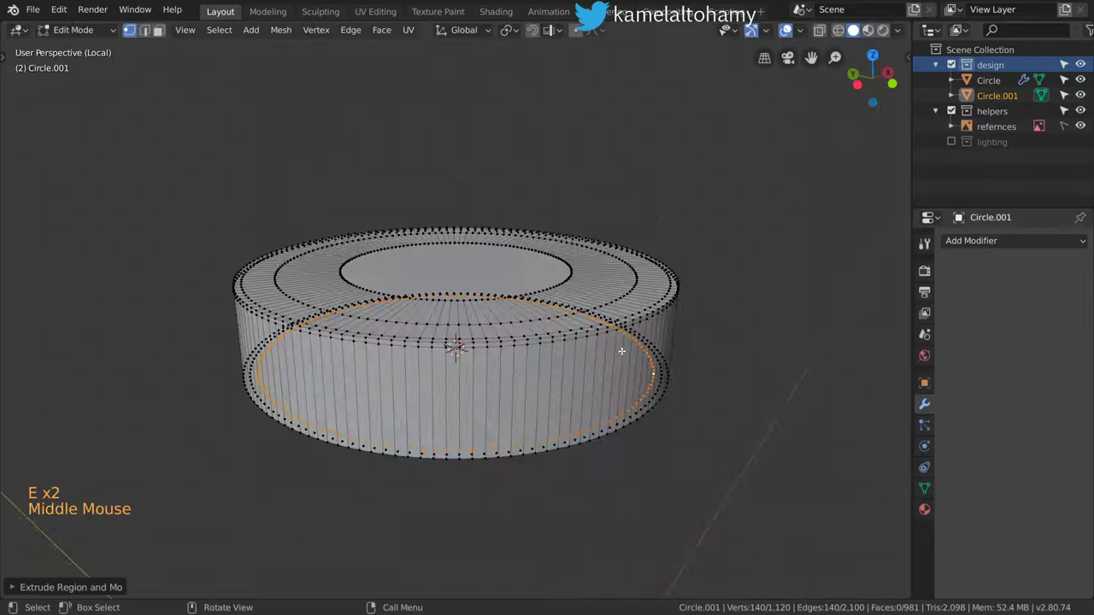
Select the side-wall face loop and checker-deselect it so every other face stays selected.
click(158, 30)
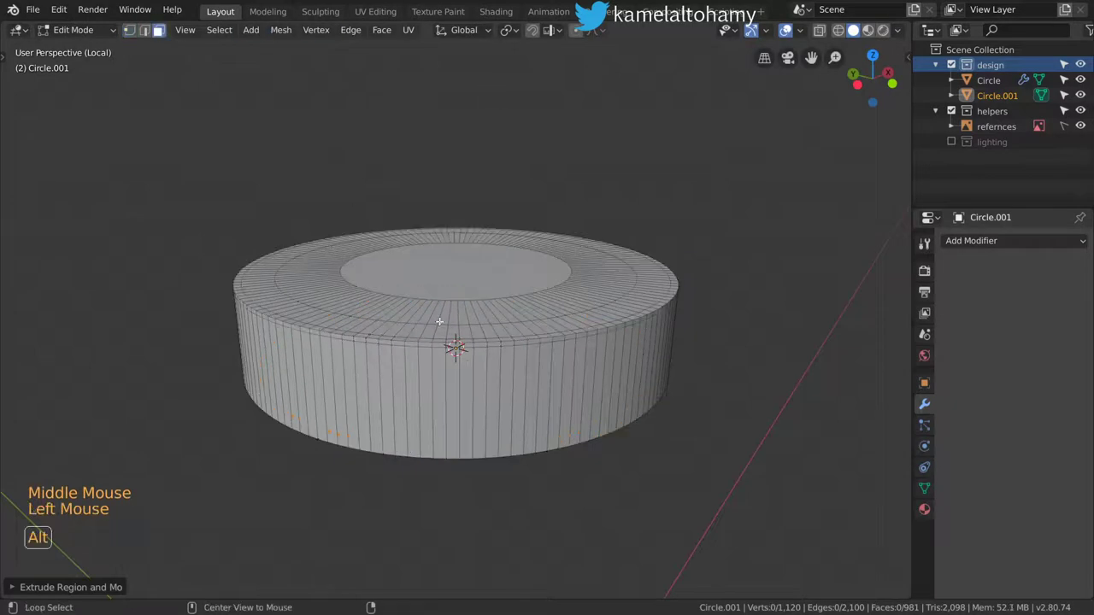
alt+click(489, 386)
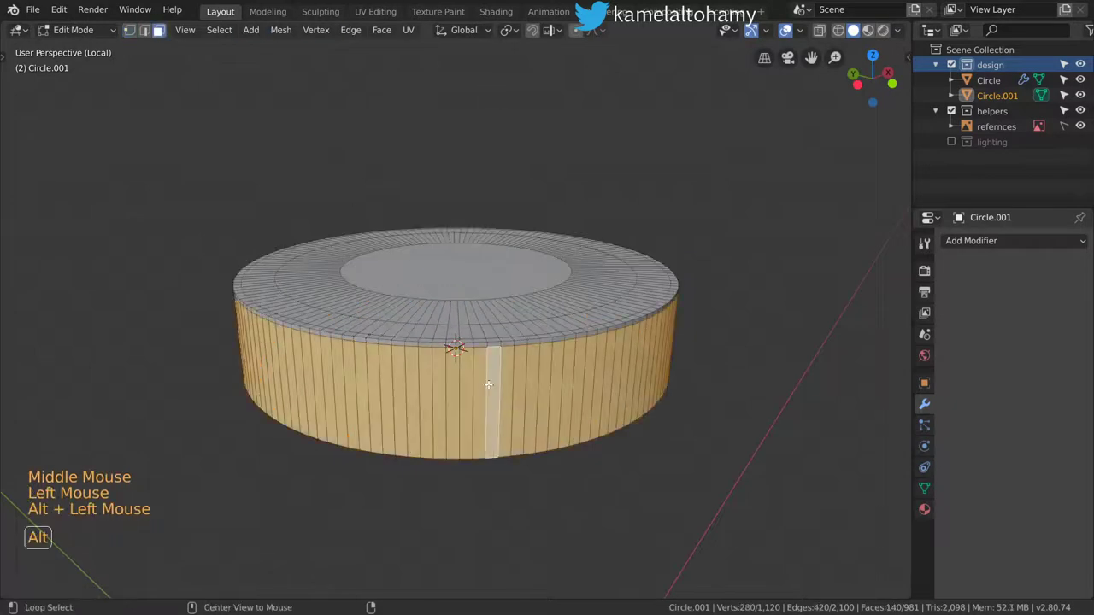
click(219, 35)
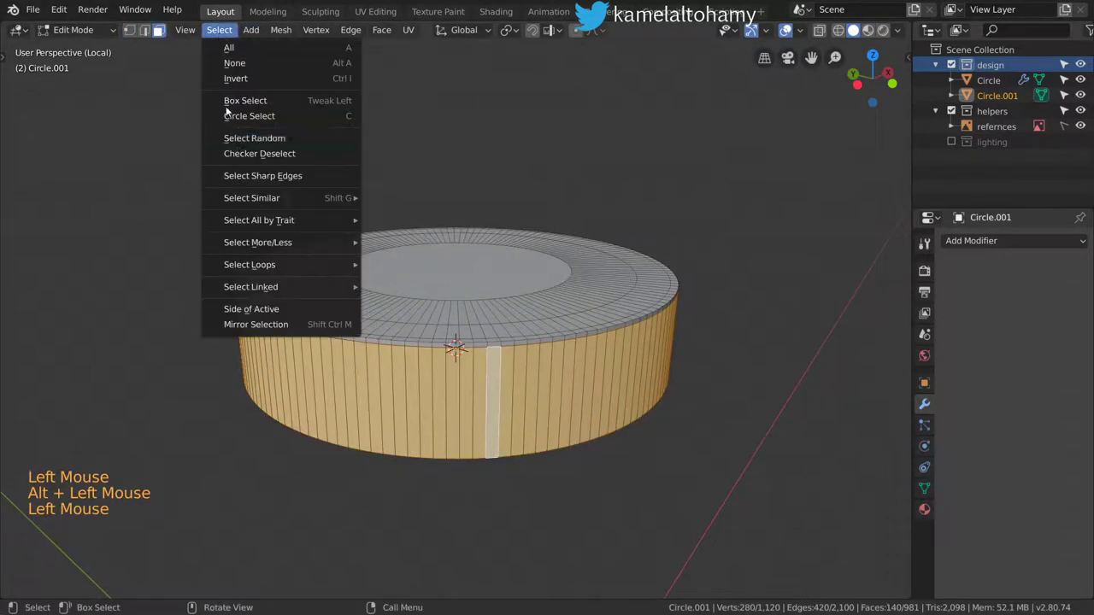
click(264, 154)
middle_drag(401, 328, 456, 342)
key(KP_7)
scroll(557, 349, up, 2)
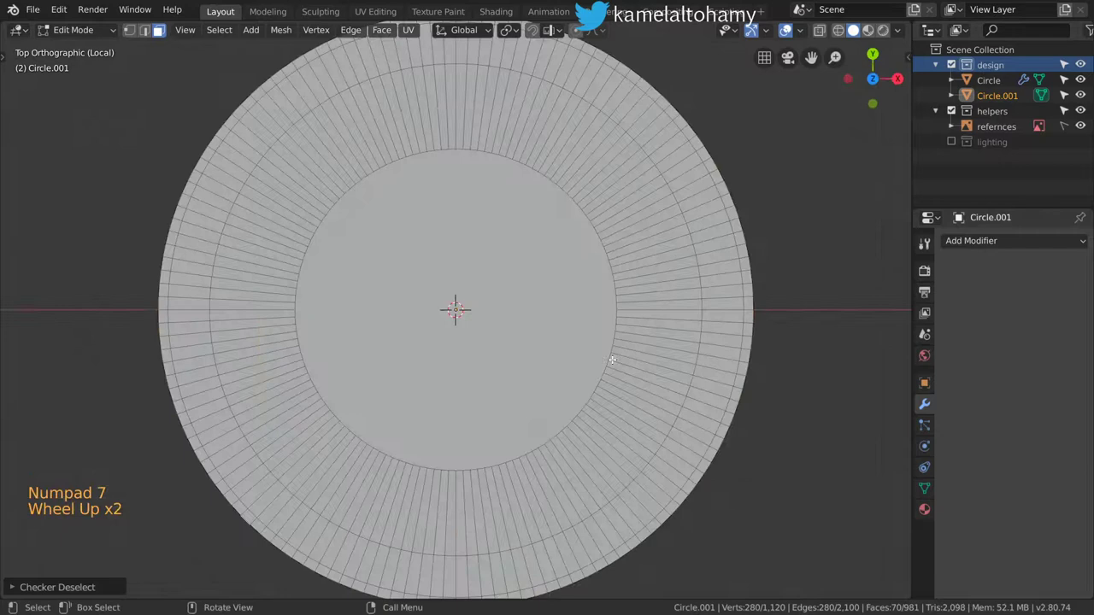
Snap the cursor to the selected faces and extrude them outward horizontally into 70 ridges.
scroll(612, 360, down, 2)
scroll(462, 311, up, 2)
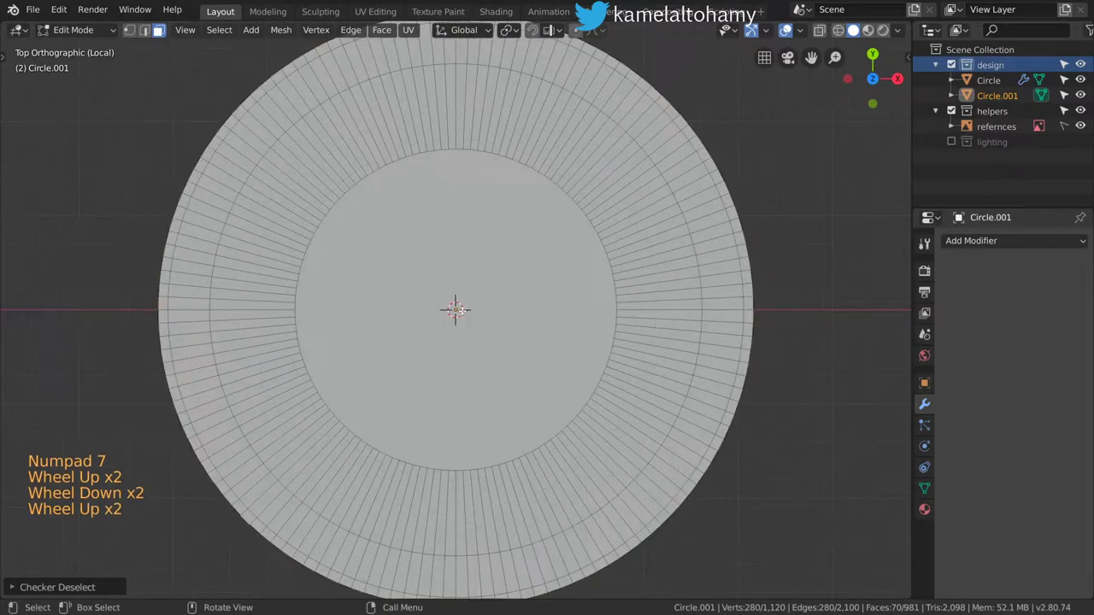
key(shift)
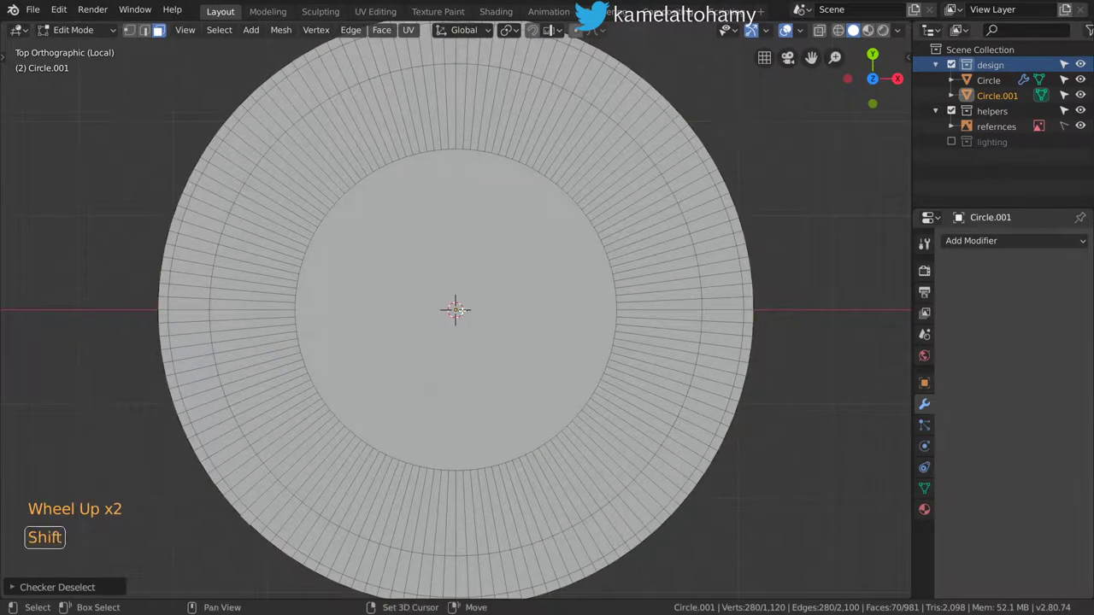
key(shift+s)
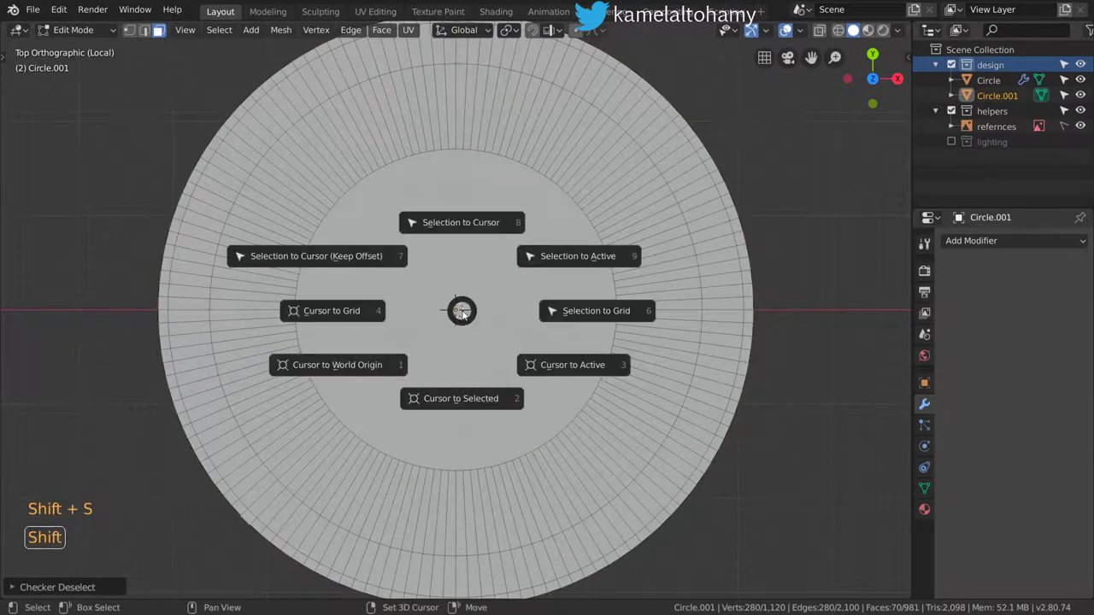
click(476, 406)
key(e)
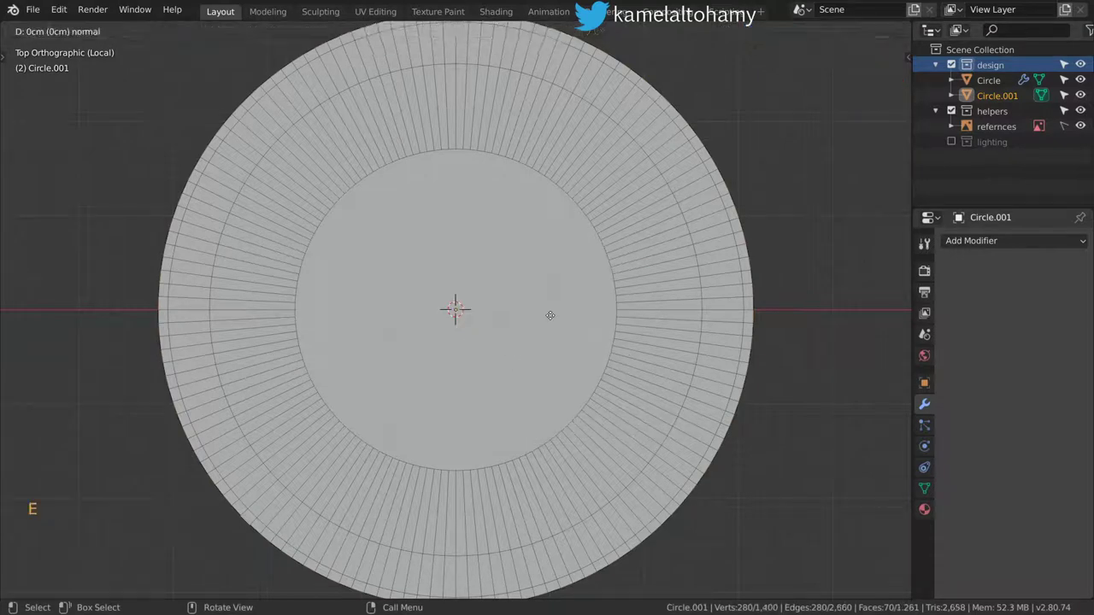
key(s)
key(shift+z)
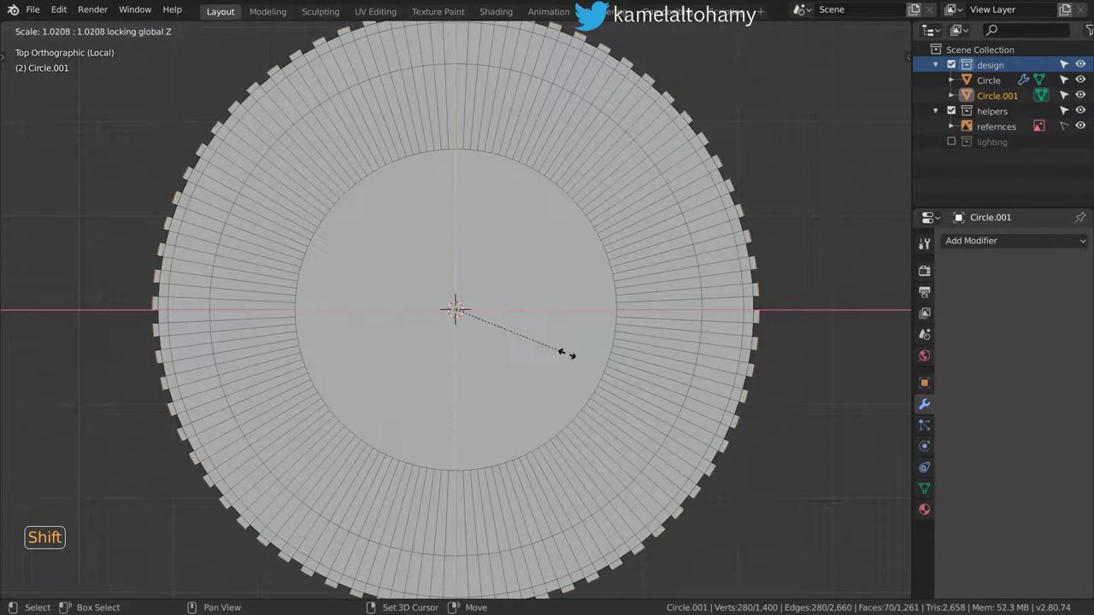
click(566, 353)
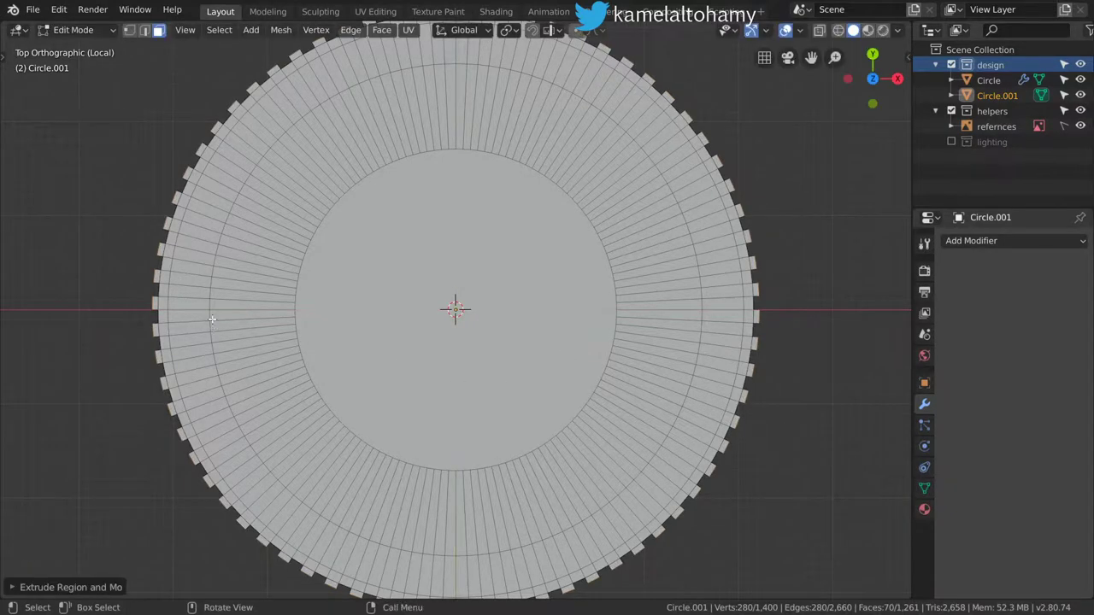
middle_drag(212, 319, 276, 242)
From a side view, add a loop cut near the top of the ridged wall.
scroll(189, 209, down, 2)
scroll(354, 315, up, 3)
key(Tab)
key(Tab)
middle_click(428, 313)
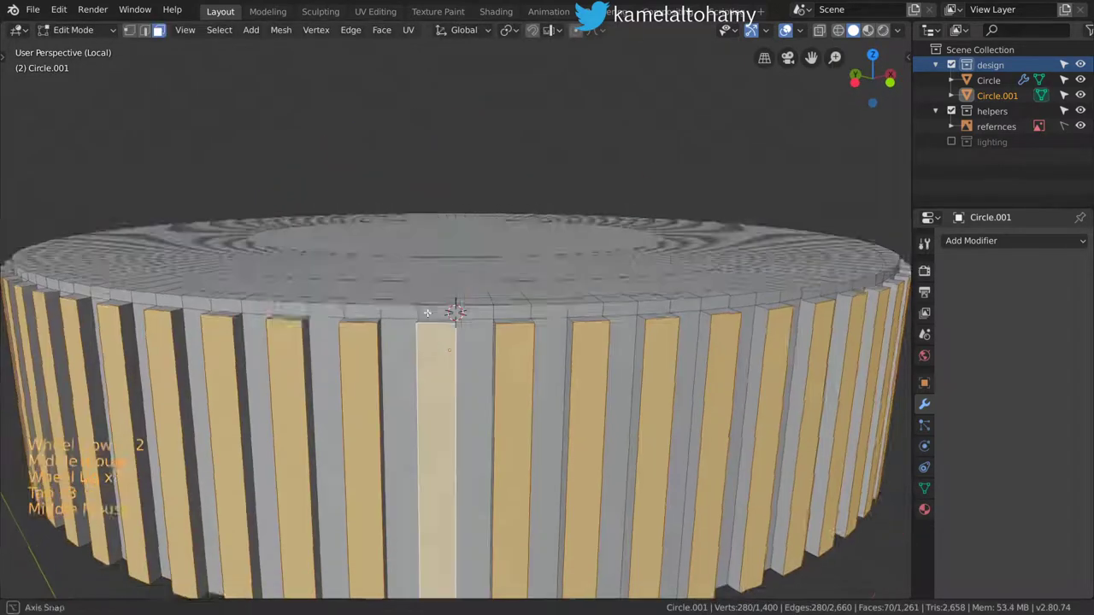
middle_drag(427, 313, 452, 310)
key(ctrl+r)
click(452, 310)
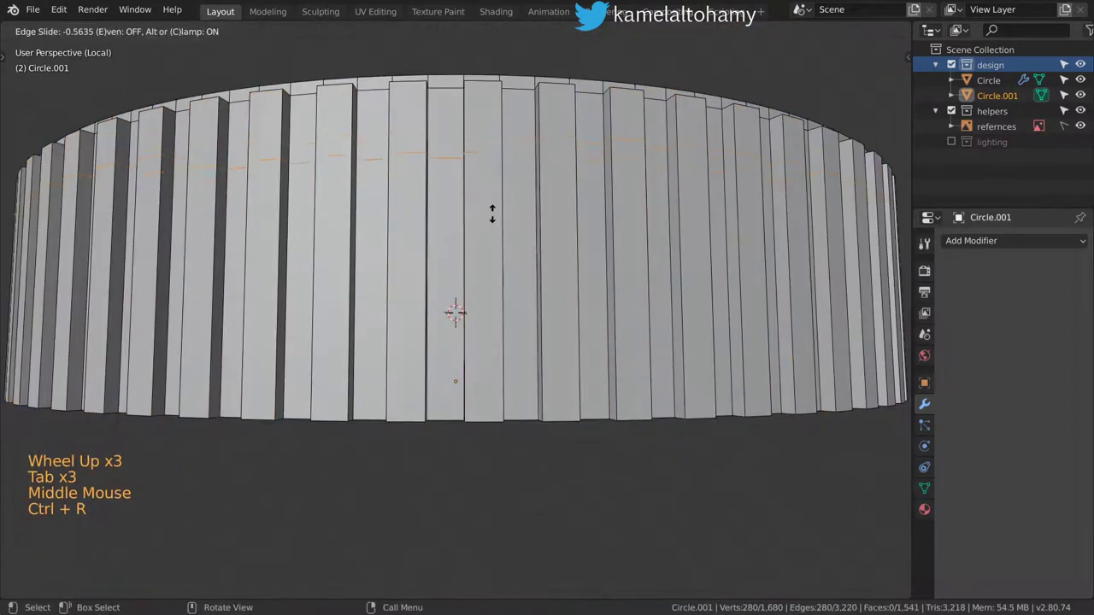
key(shift)
click(499, 144)
Add a second loop cut slid near the bottom edge of the wall.
key(ctrl+r)
click(501, 183)
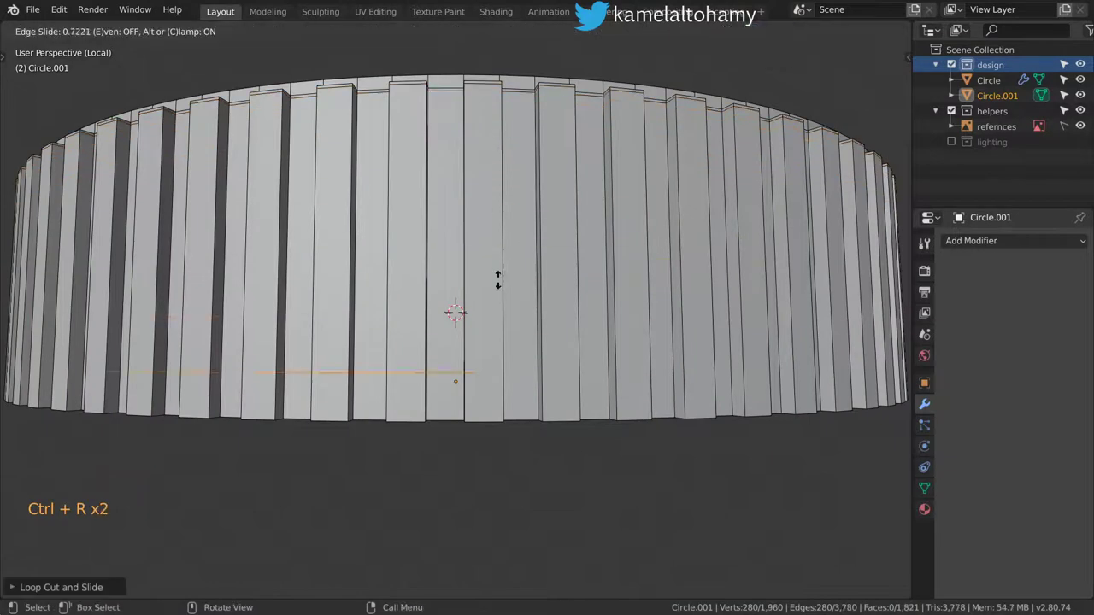
key(shift)
click(498, 310)
scroll(498, 310, down, 2)
middle_drag(499, 311, 478, 214)
In vertex mode, delete the vertices of one inner underside edge loop.
click(129, 30)
key(alt)
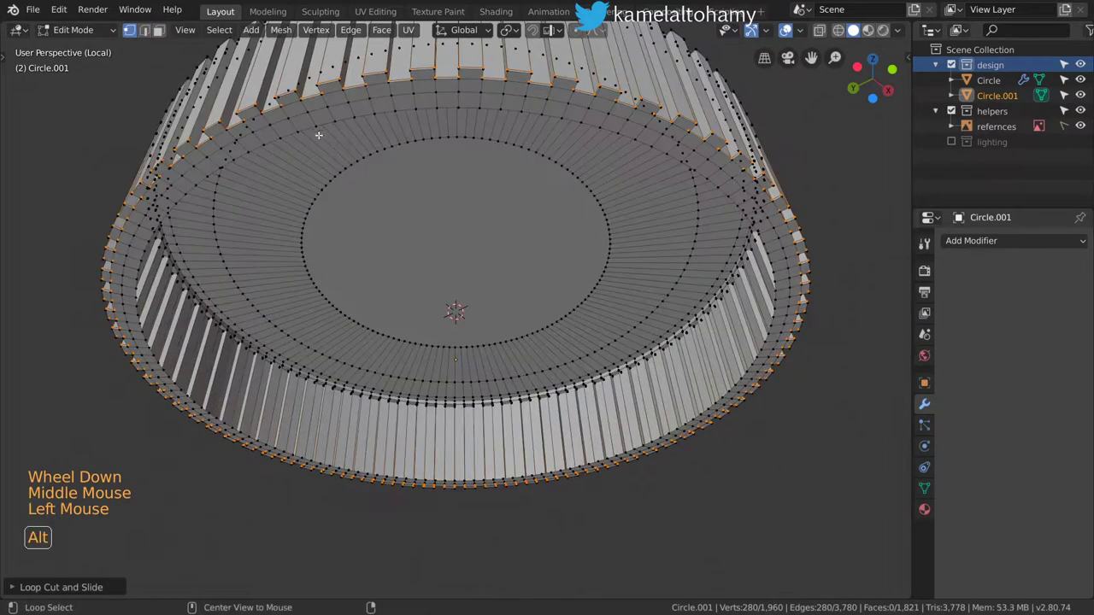
alt+click(342, 122)
key(x)
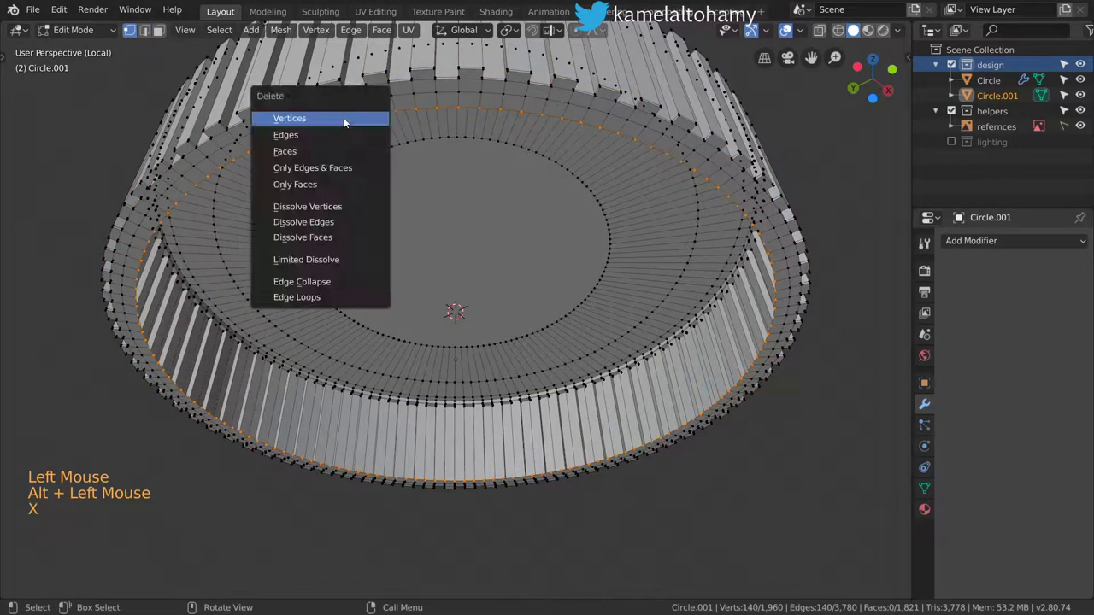
click(344, 123)
Select the inner bottom edge loop and orbit to inspect the cap's underside.
key(alt)
alt+click(592, 155)
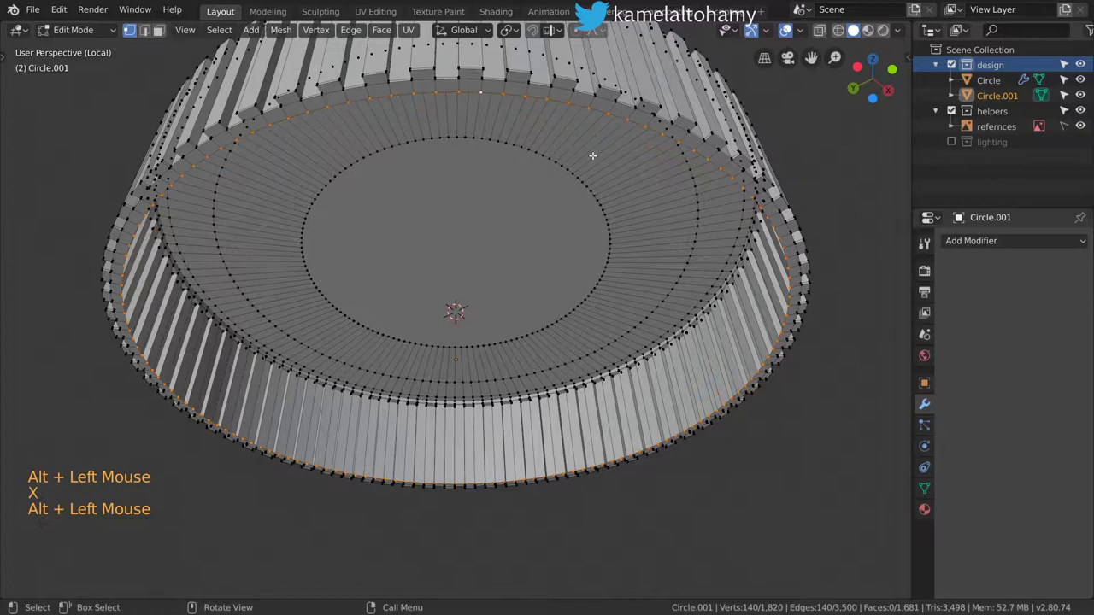
key(KP_1)
key(w)
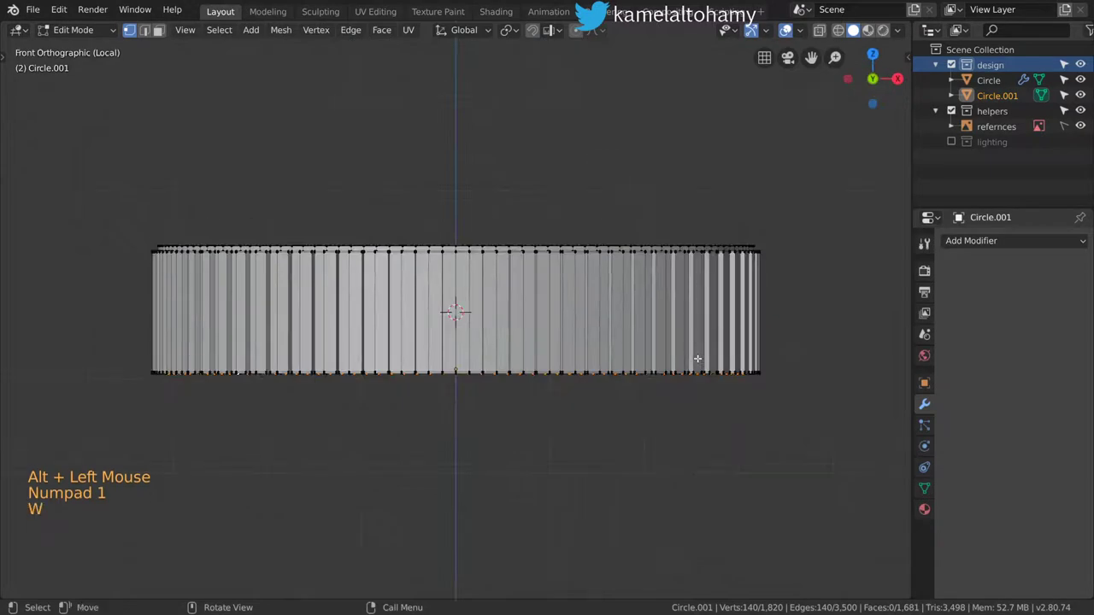
key(z)
scroll(699, 351, up, 3)
key(g)
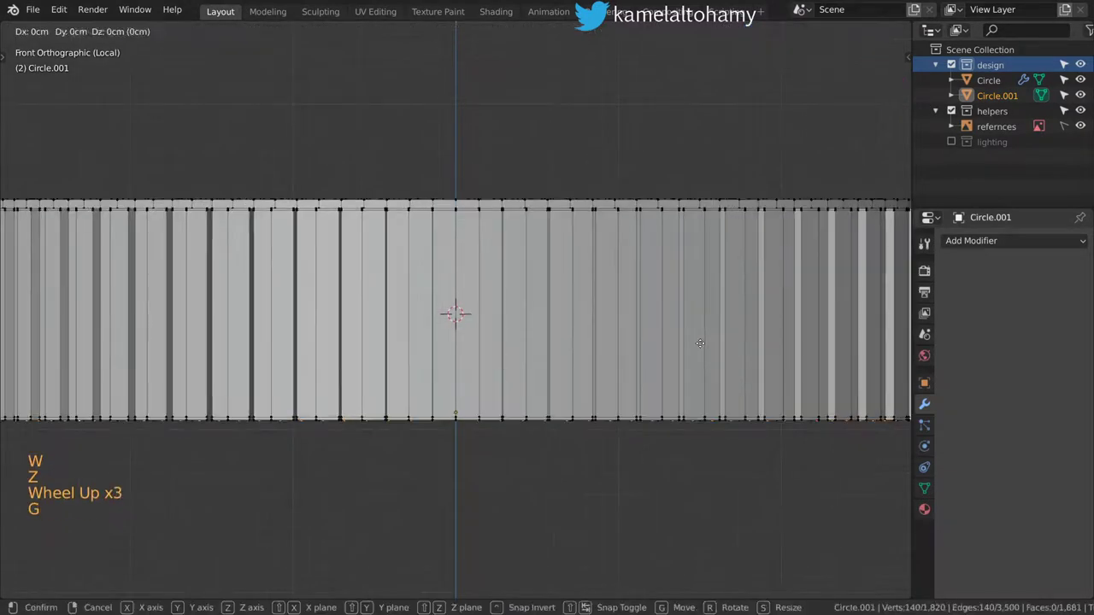
right_click(700, 338)
middle_drag(701, 334, 701, 309)
scroll(701, 310, down, 2)
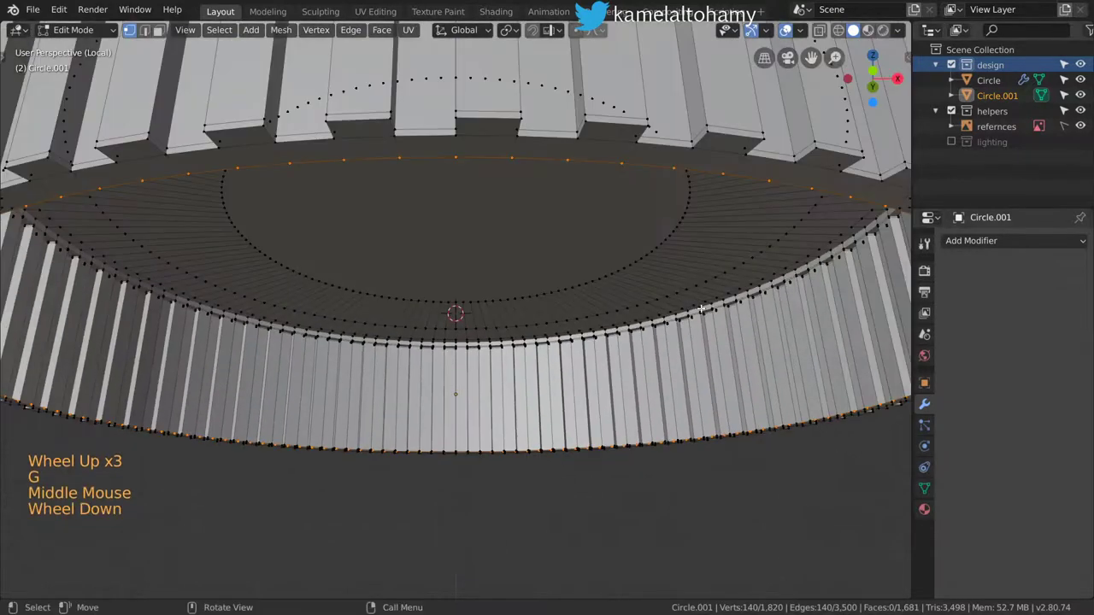
key(g)
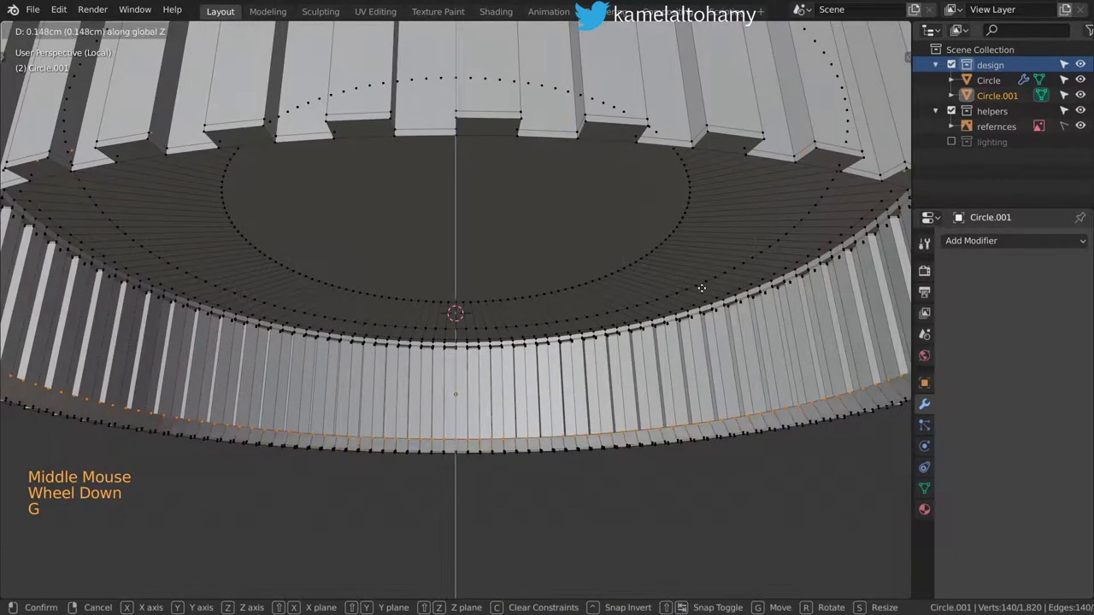
right_click(702, 289)
scroll(702, 289, down, 2)
scroll(701, 292, up, 2)
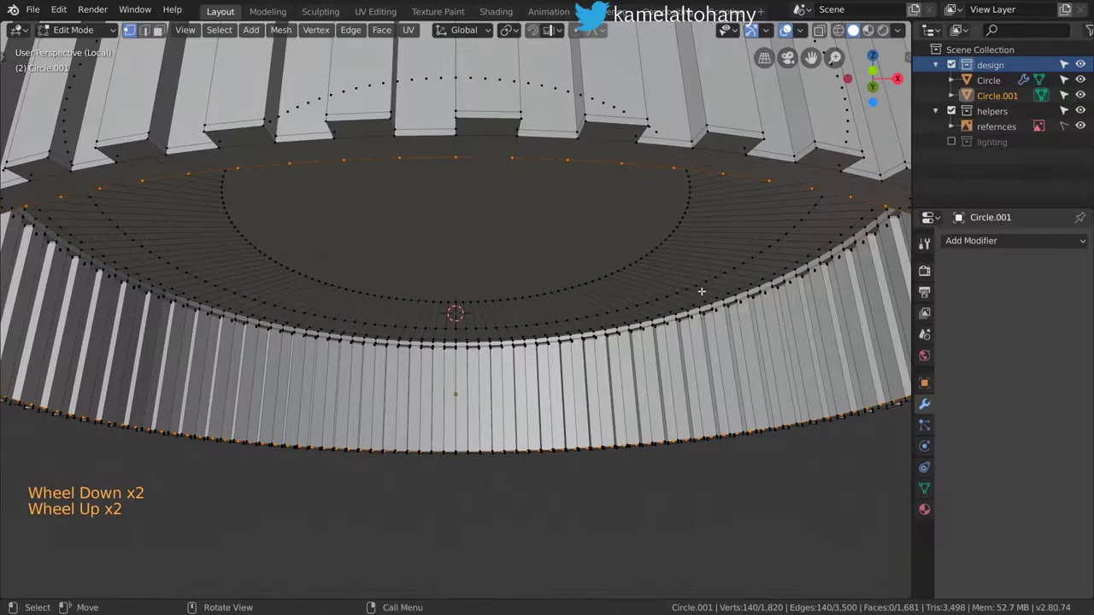
Extrude the inner bottom loop straight up along Z to form the rim wall.
key(g)
right_click(701, 286)
key(e)
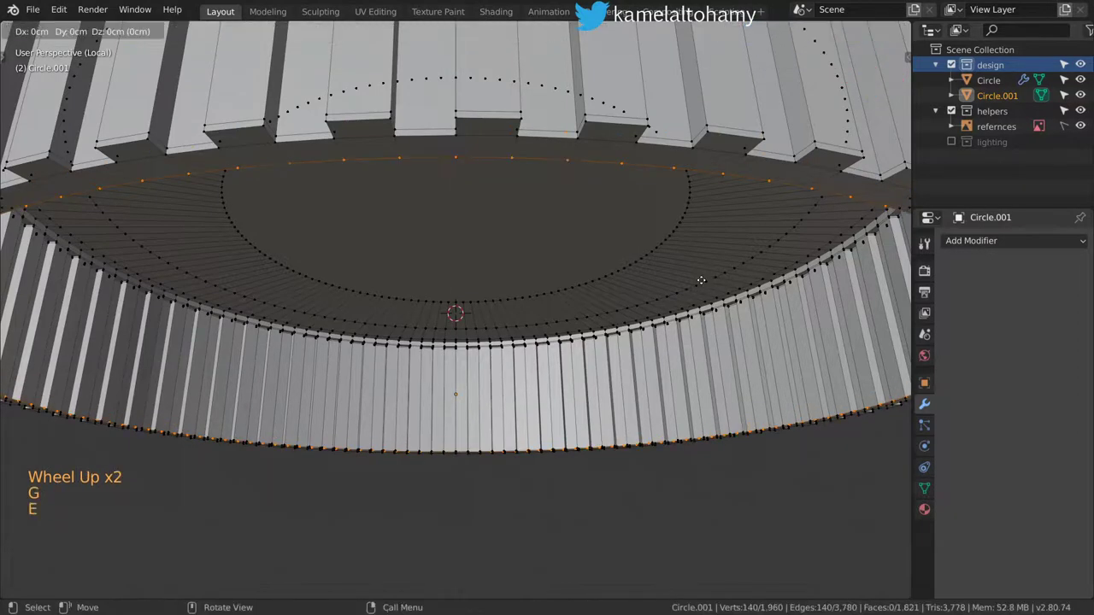
key(z)
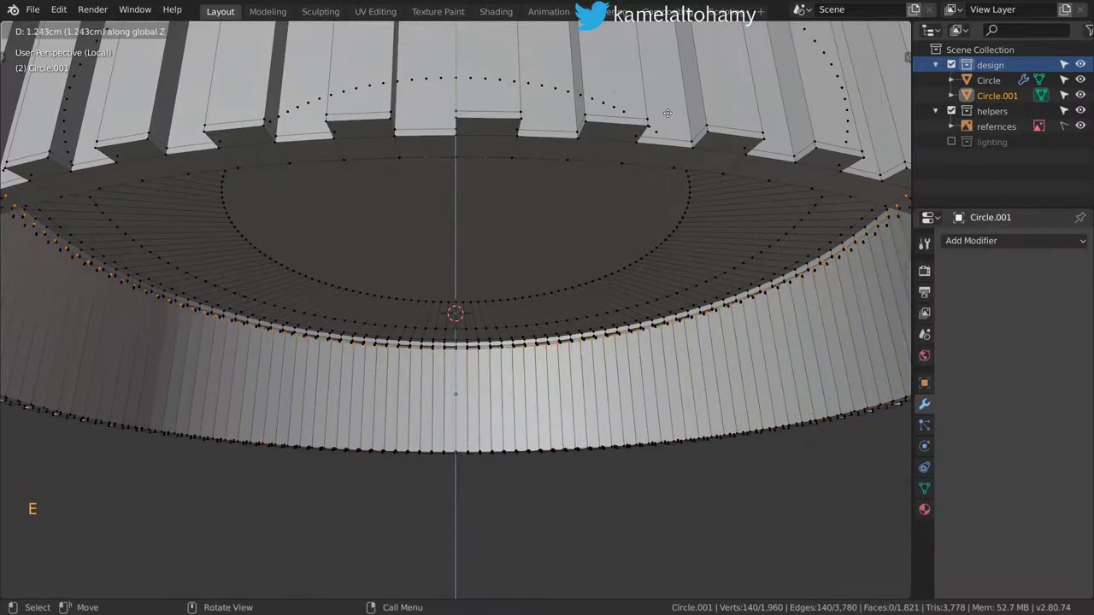
click(668, 113)
Inset the rim loop inward twice with flat scaling that keeps the height unchanged.
key(e)
key(s)
key(shift+z)
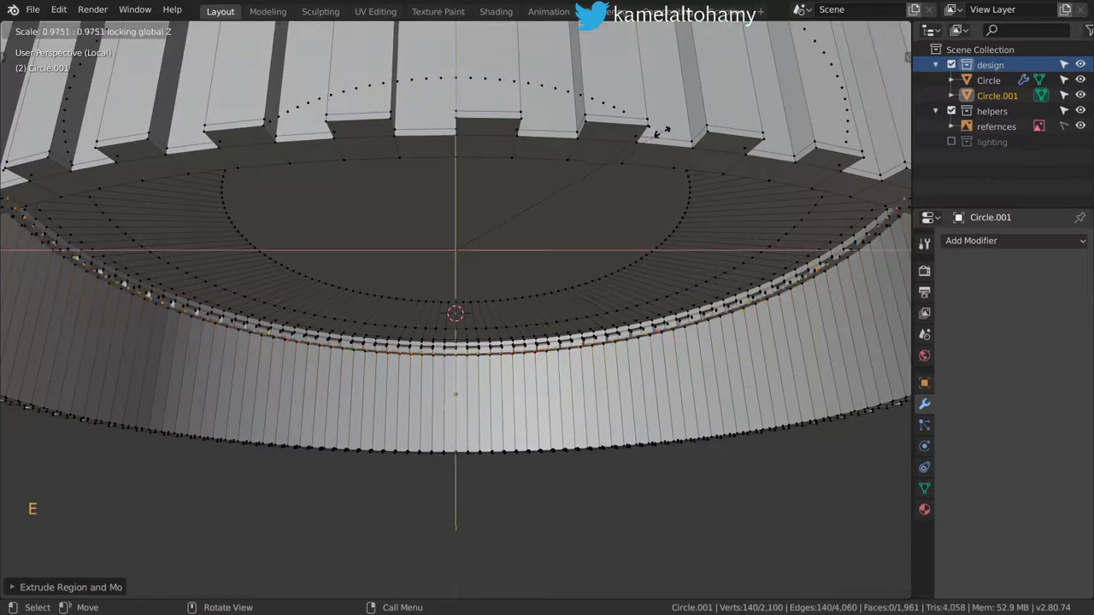
click(660, 131)
key(e)
key(s)
key(shift+z)
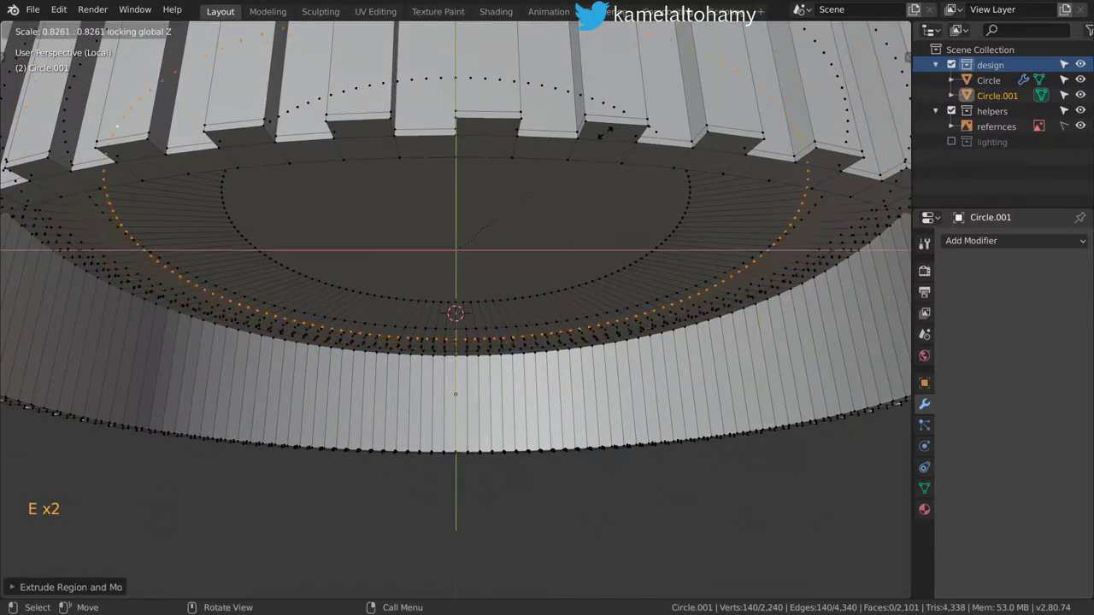
click(601, 134)
Fill the central opening with a face and check the whole cap.
key(f)
scroll(601, 133, down, 2)
key(Tab)
middle_drag(601, 134, 646, 163)
key(Tab)
Grow the centre selection outward a ring and lower those inner faces slightly along Z.
key(ctrl+KP_Add)
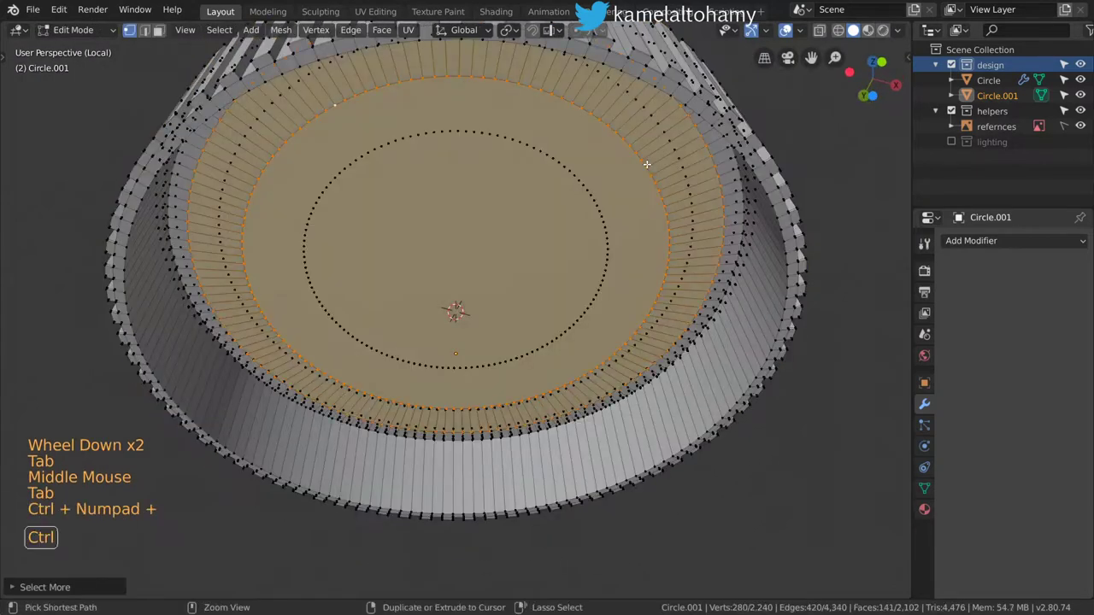
key(ctrl+KP_Add)
key(ctrl+KP_Add)
key(ctrl+KP_Subtract)
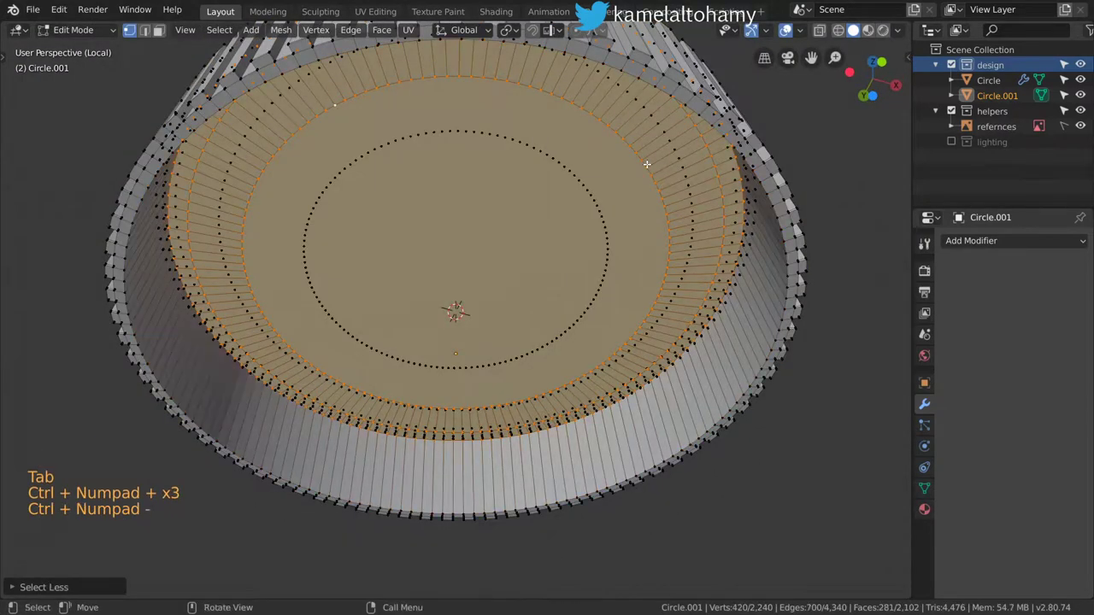
key(g)
key(z)
key(shift)
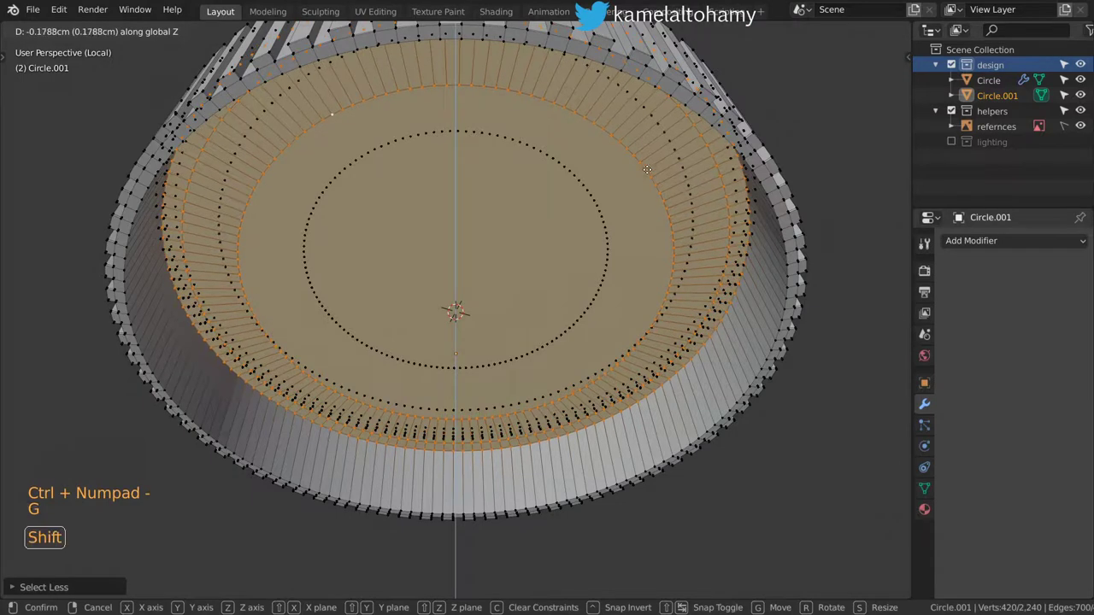
click(647, 169)
key(Tab)
scroll(647, 162, down, 4)
middle_drag(647, 162, 654, 273)
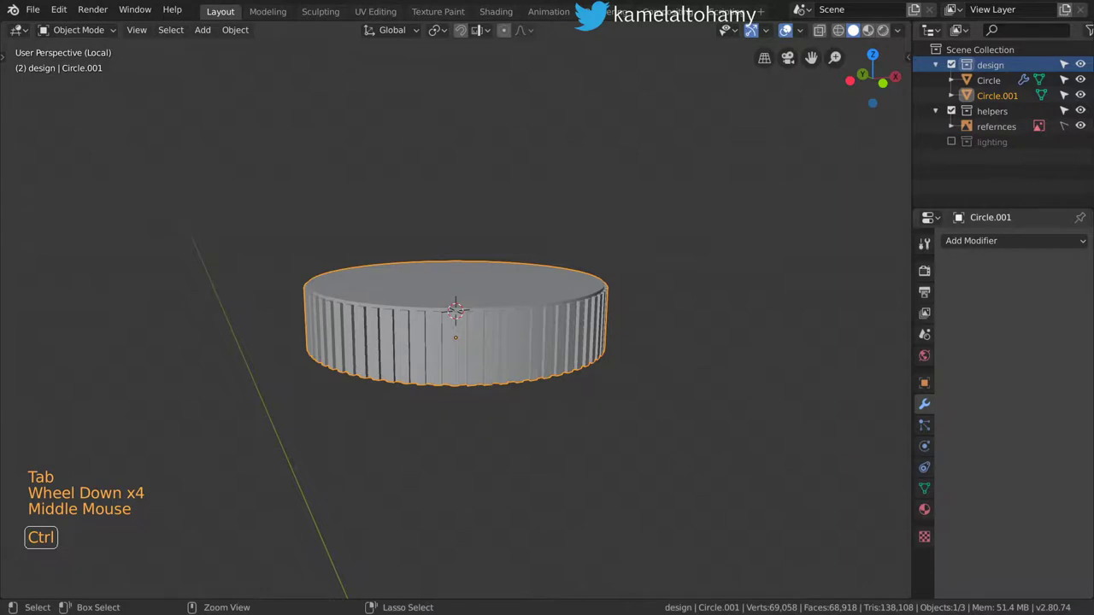
Add a level 2 Subdivision Surface and inspect the rounded ridges from above and below.
key(ctrl+2)
middle_drag(569, 313, 605, 384)
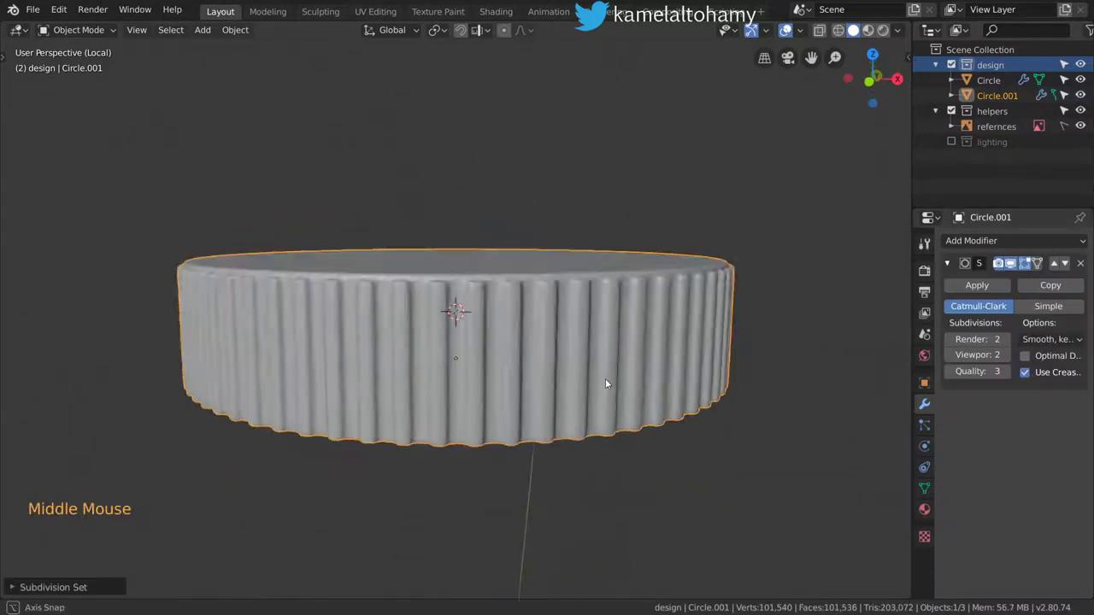
scroll(607, 361, up, 4)
scroll(607, 360, down, 3)
middle_drag(594, 291, 616, 310)
right_click(617, 307)
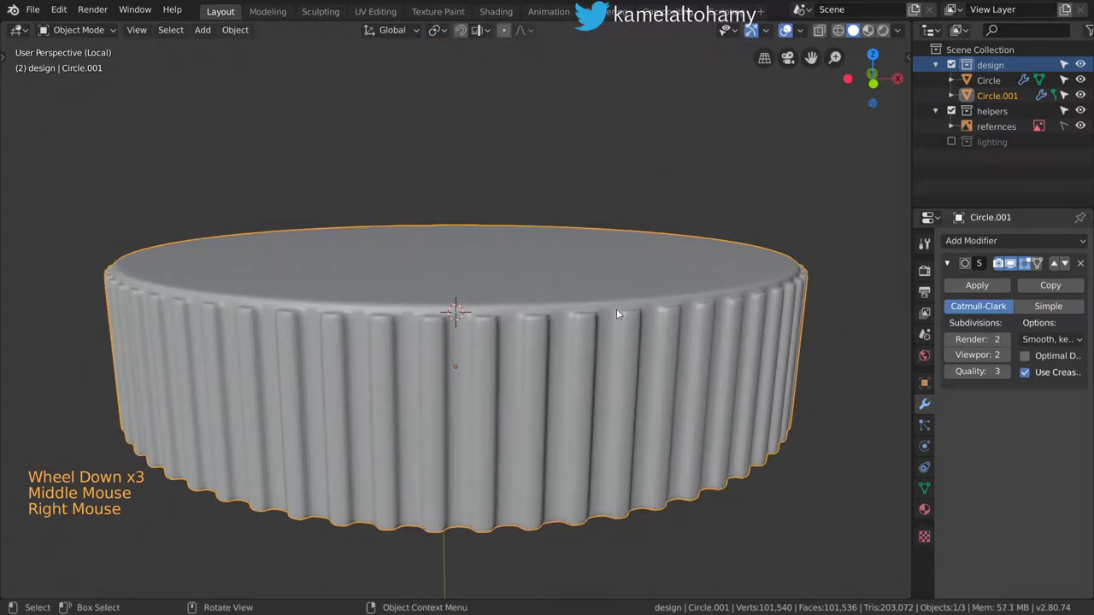
middle_drag(542, 337, 700, 239)
Return to editing the cap's mesh and begin a loop cut around the rim.
key(Tab)
scroll(700, 240, up, 3)
key(ctrl+r)
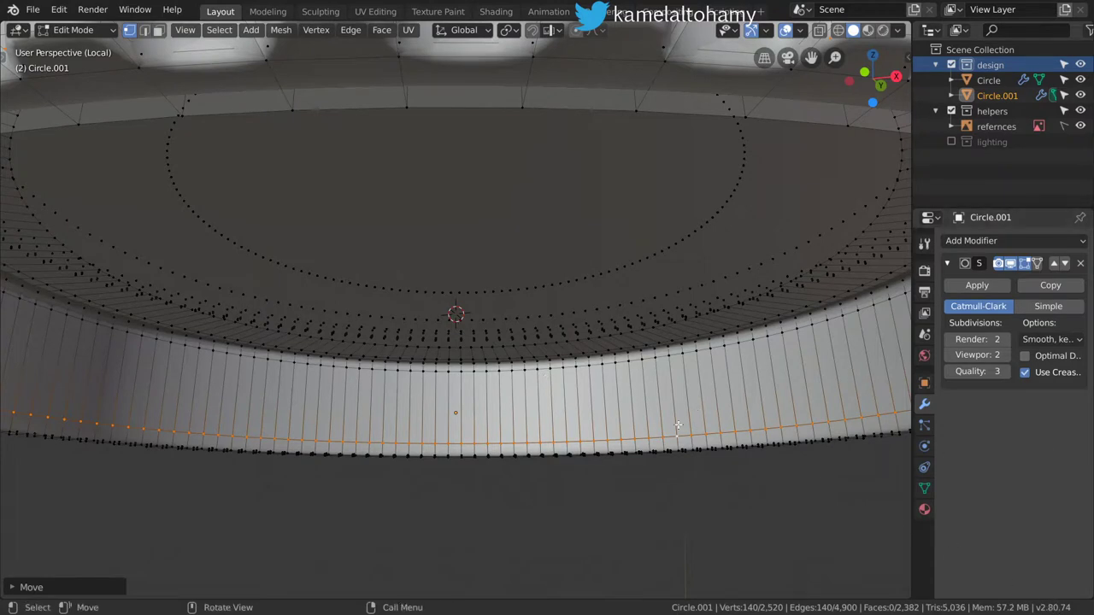
Edge-slide the new loop down the inner rim wall until it sits near the bottom edge.
middle_drag(675, 416, 691, 391)
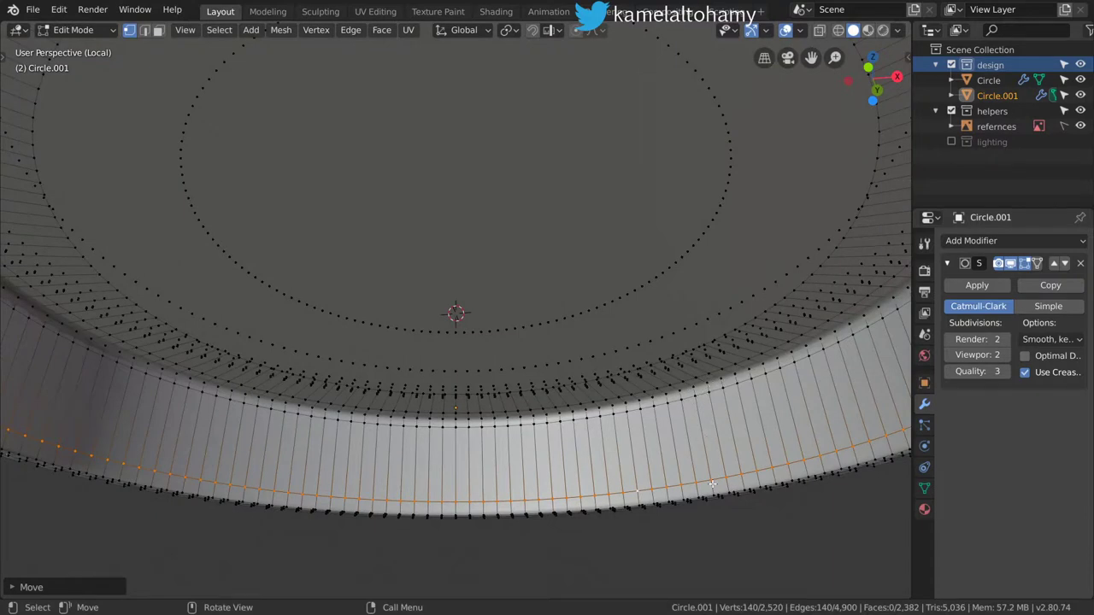
key(g)
key(z)
key(shift)
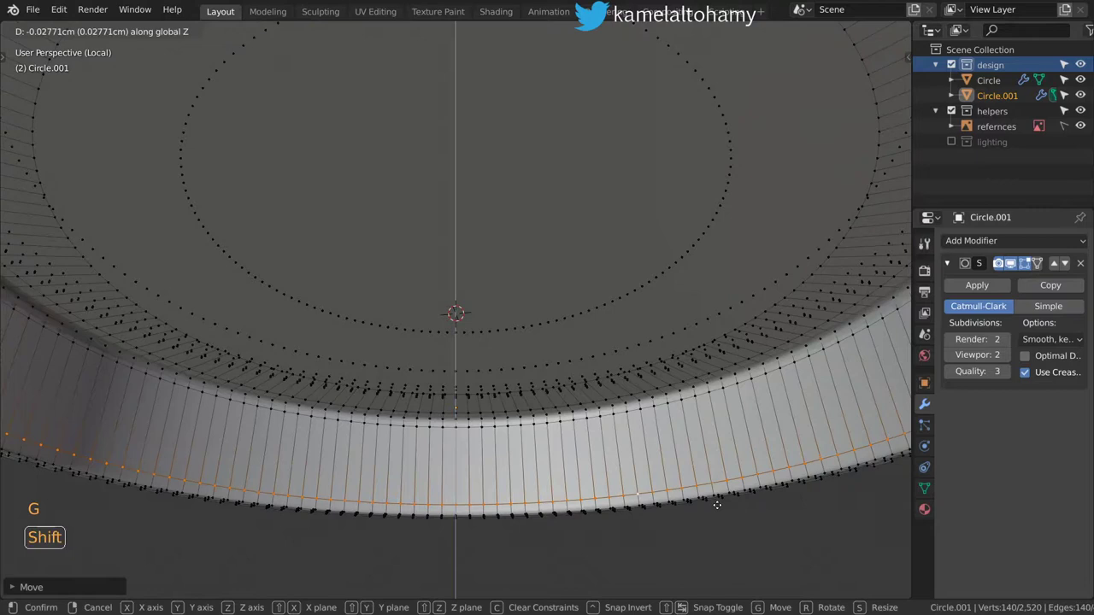
key(g)
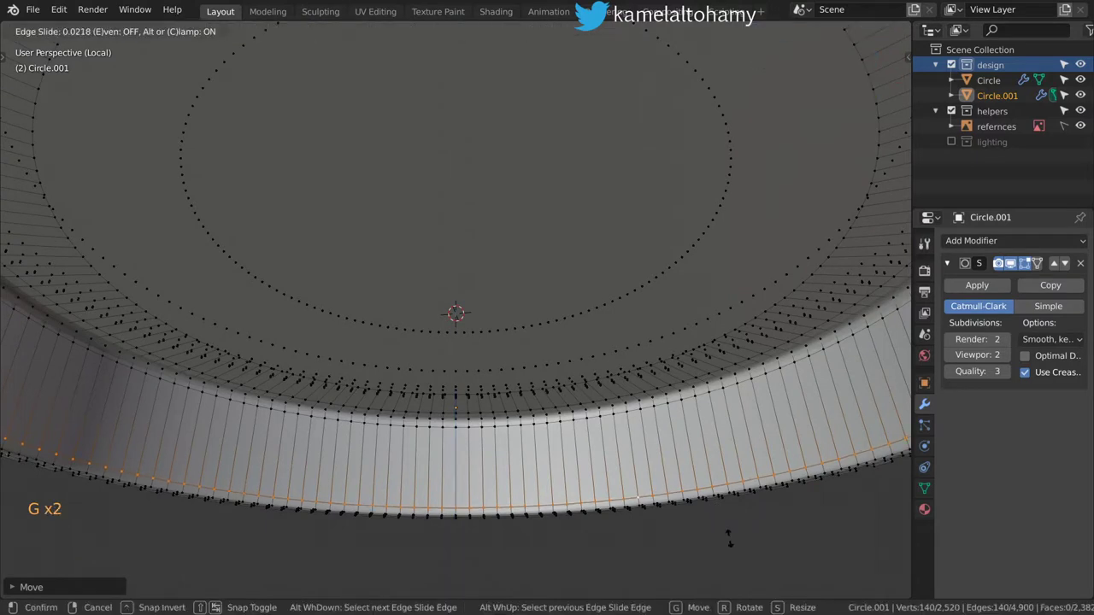
click(736, 566)
scroll(716, 452, down, 3)
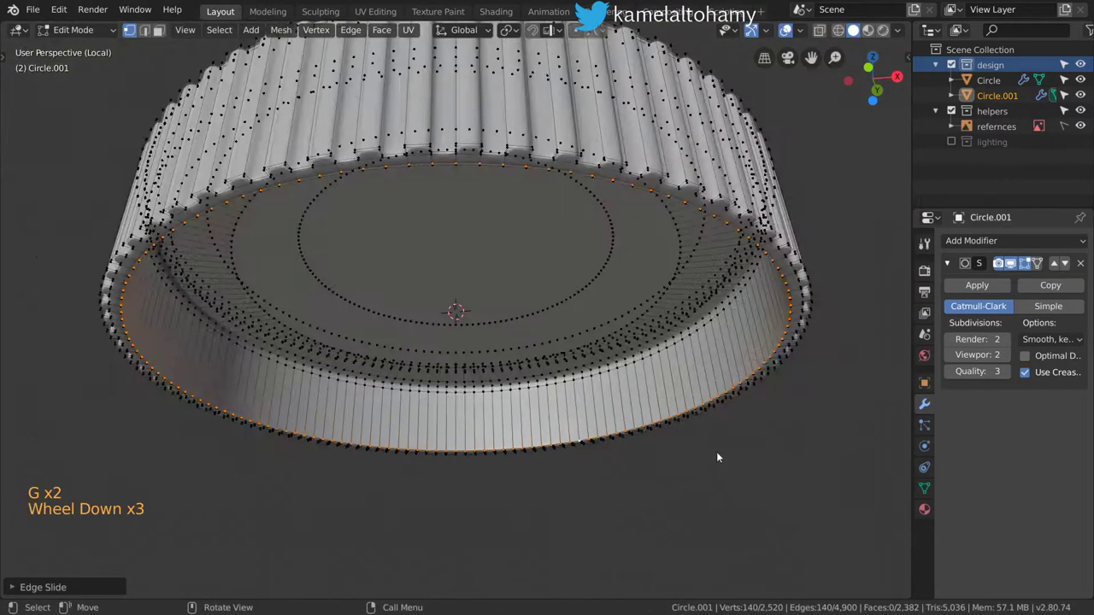
Review the finished smooth cap in Object Mode, orbiting to its underside and then its top.
key(Tab)
scroll(664, 262, down, 1)
middle_drag(663, 267, 695, 208)
scroll(732, 330, up, 3)
scroll(647, 248, down, 5)
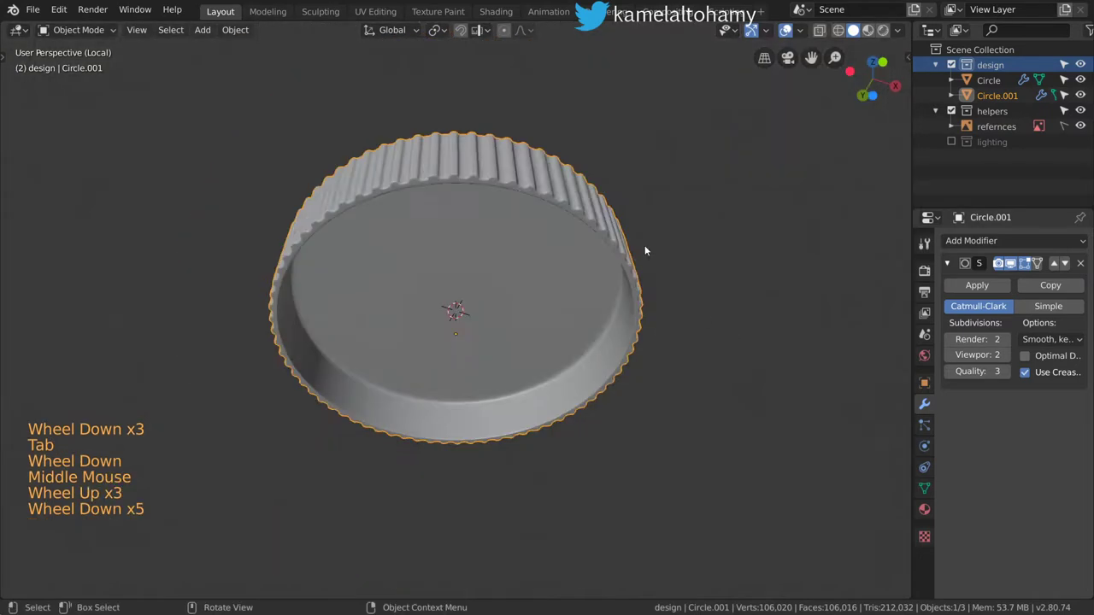
middle_drag(647, 249, 552, 299)
scroll(579, 310, up, 5)
scroll(551, 301, down, 4)
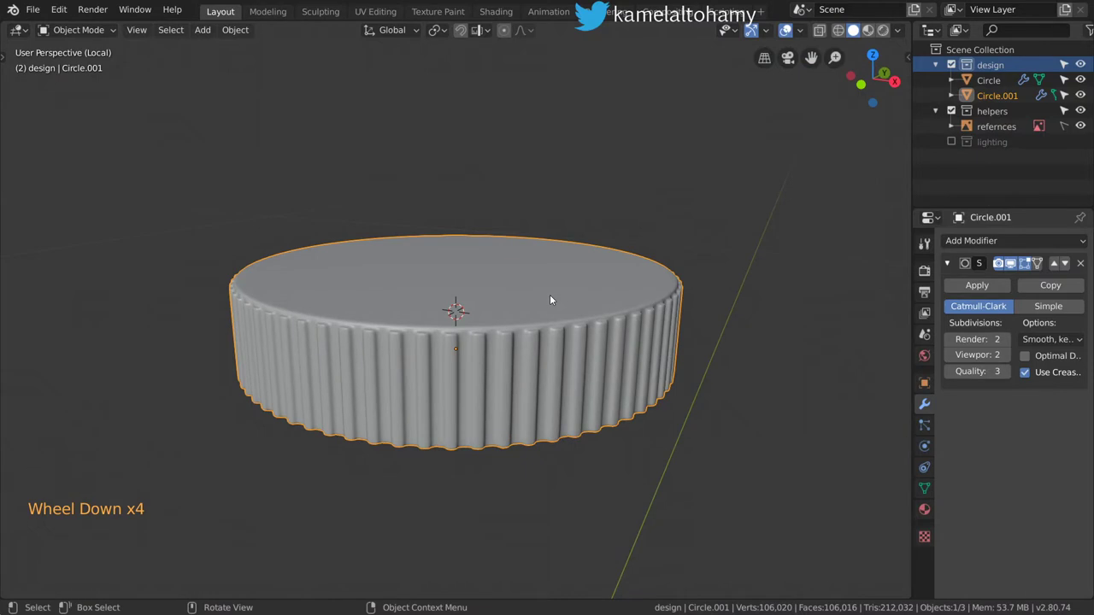
key(shift)
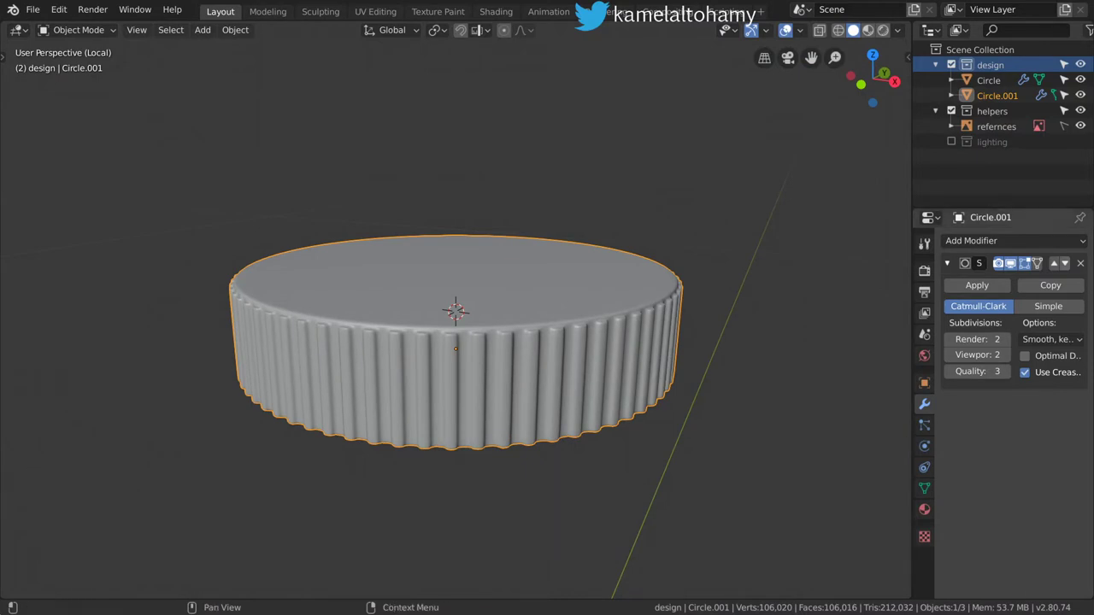